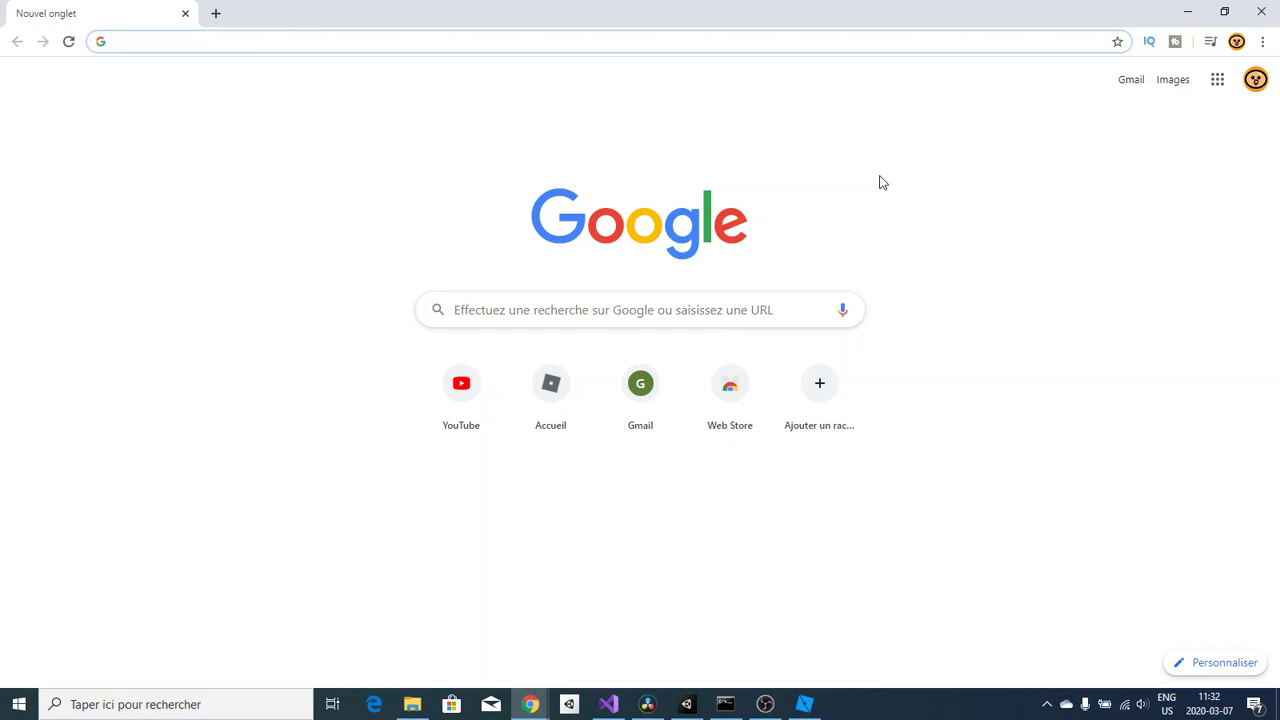
# - Open the Simulator Kit By BloxDevs model page in the Roblox library and highlight its title and creator
pyautogui.hotkey('ctrl', 'v')
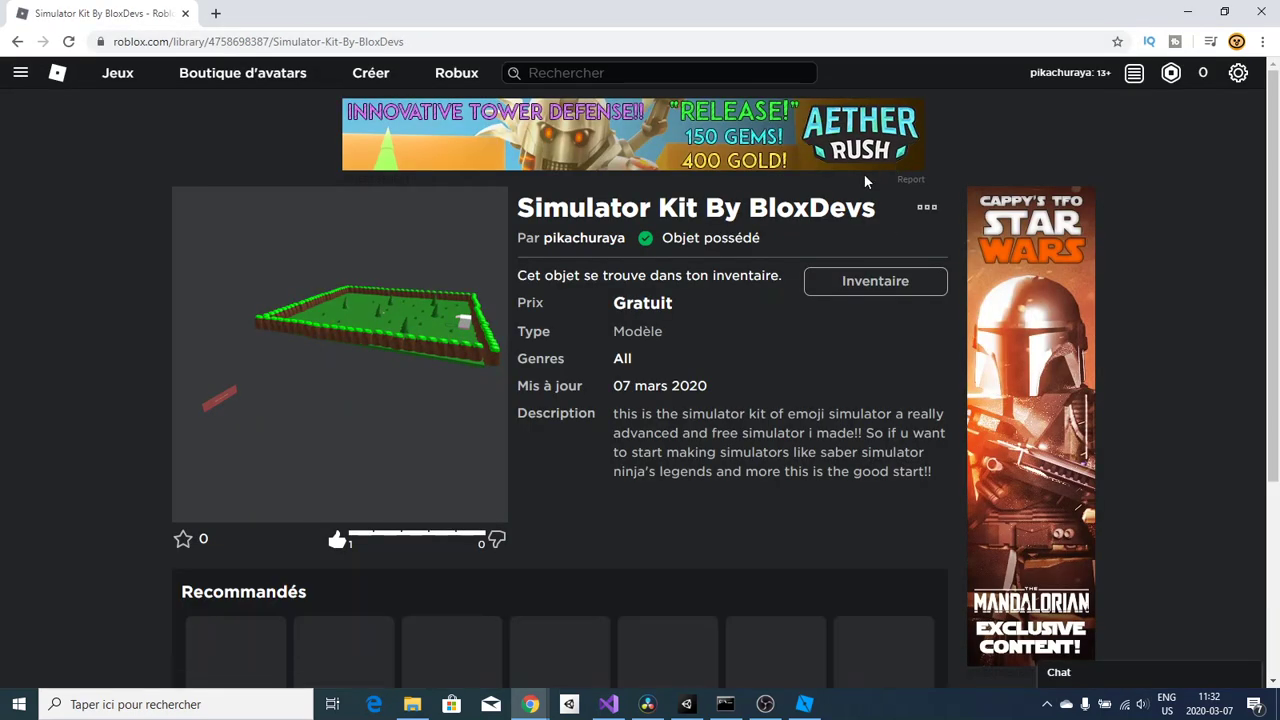
pyautogui.moveTo(519, 207); pyautogui.dragTo(845, 235)
pyautogui.click(866, 235)
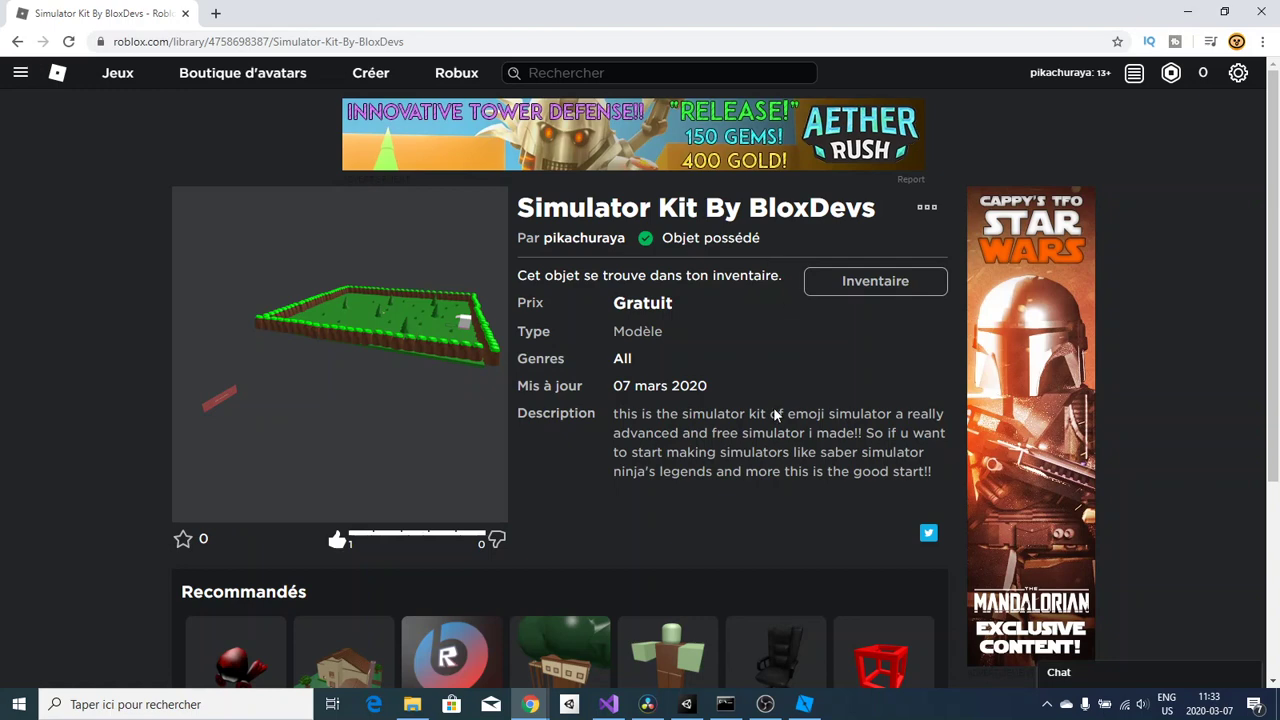
# - Switch to Roblox Studio and insert the Simulator Kit By BloxDevs model from My Models into the Baseplate place
pyautogui.click(804, 704)
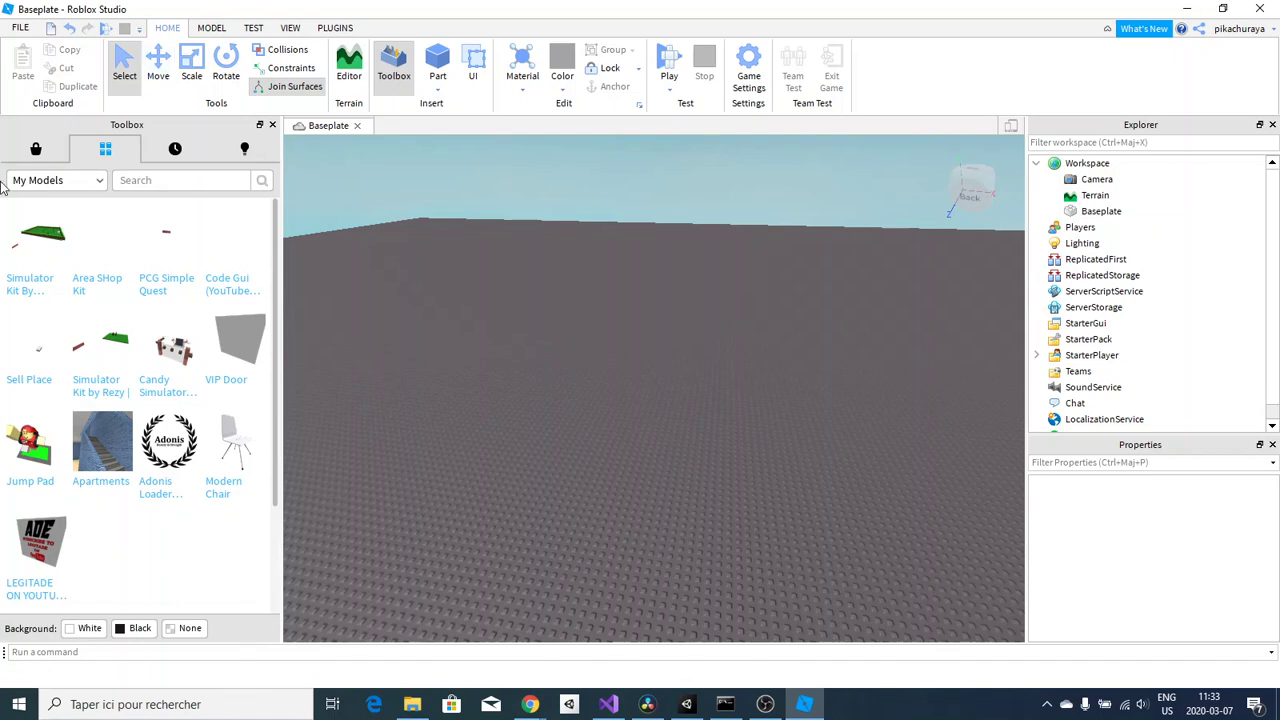
pyautogui.click(28, 287)
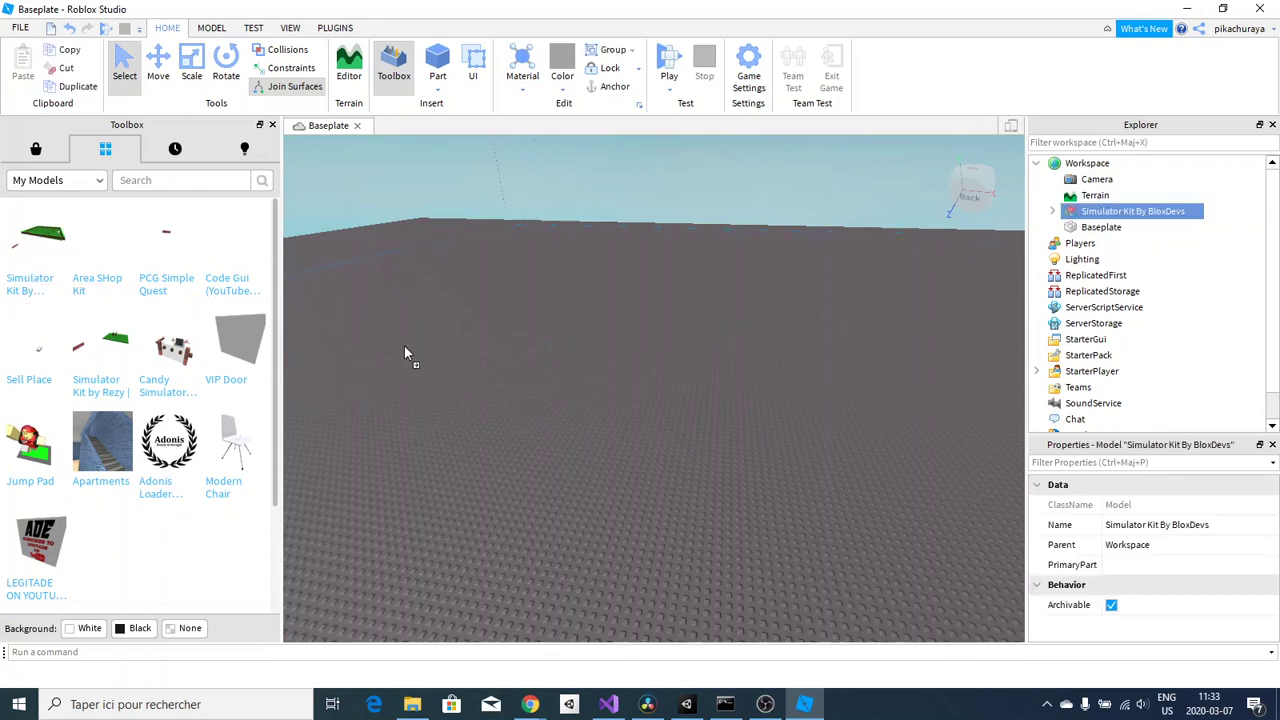
# - Examine the inserted kit's map up close, including the emoji discs, trees and shop building
pyautogui.press('f')
pyautogui.press('w')
pyautogui.moveTo(539, 330); pyautogui.dragTo(539, 330, button='right')
pyautogui.press('w')
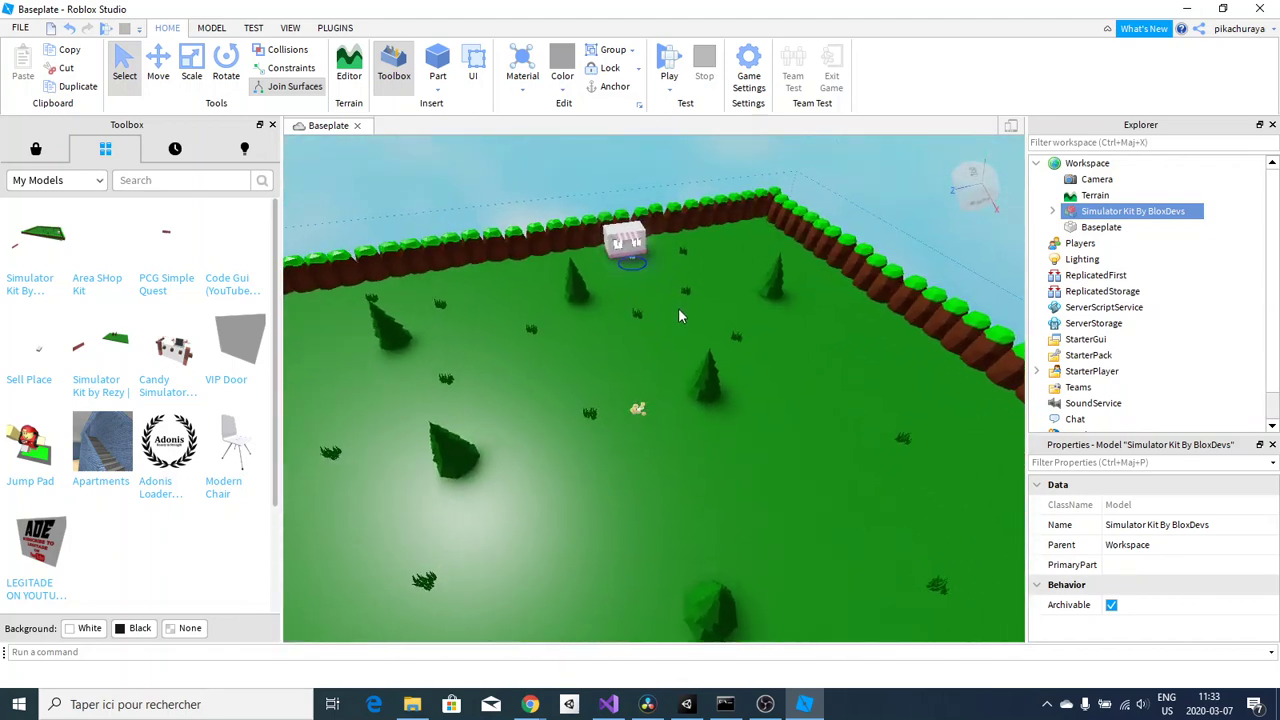
pyautogui.scroll(5, 678, 308)
pyautogui.scroll(10, 678, 308)
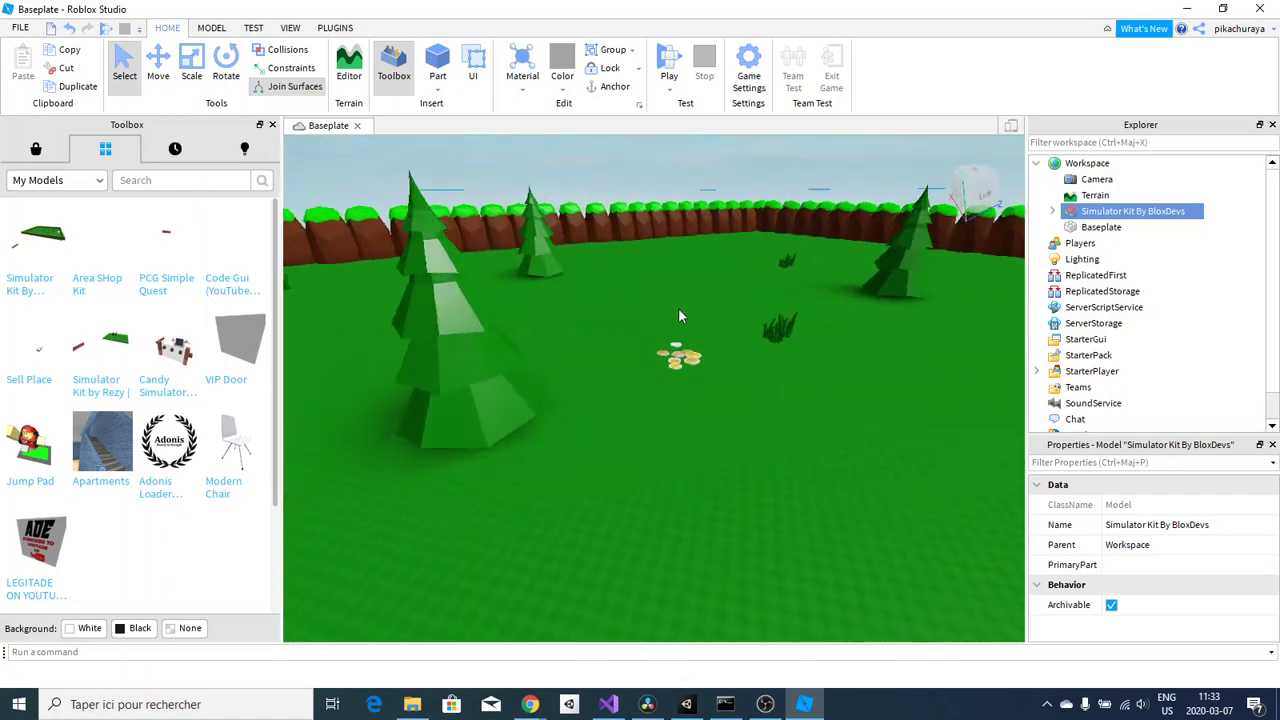
pyautogui.scroll(-10, 678, 308)
pyautogui.scroll(10, 678, 308)
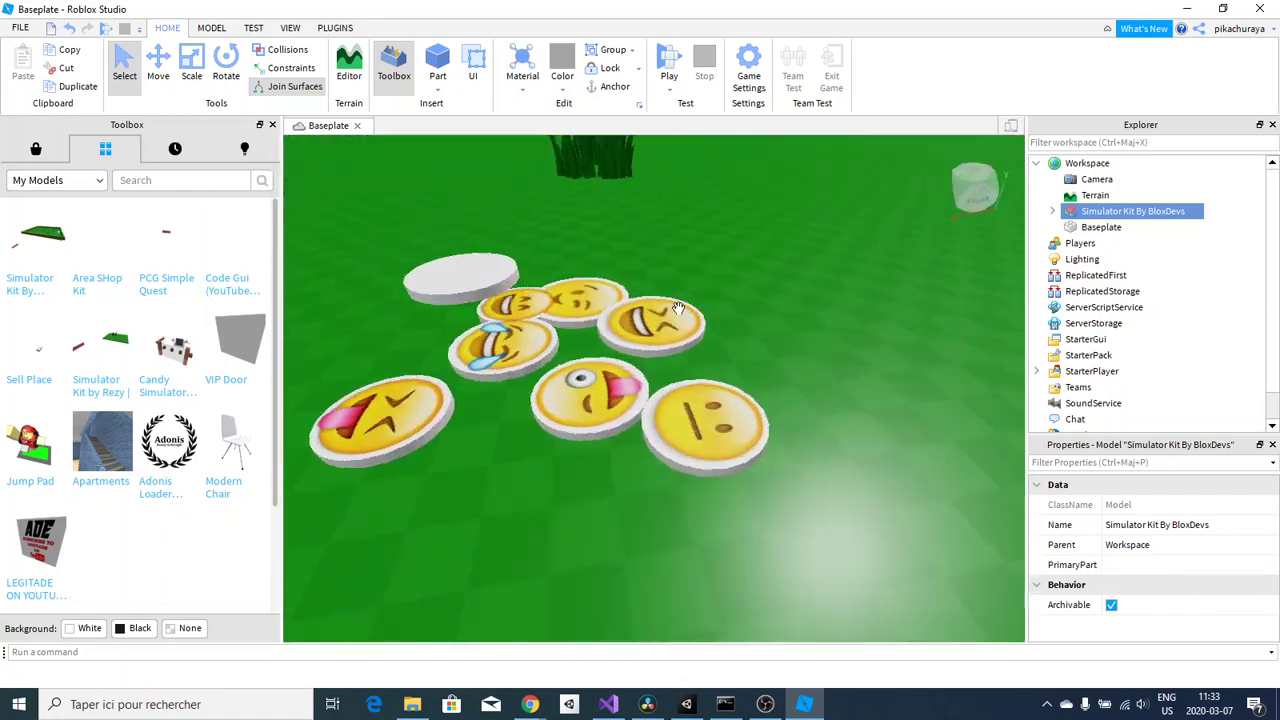
pyautogui.scroll(-10, 678, 308)
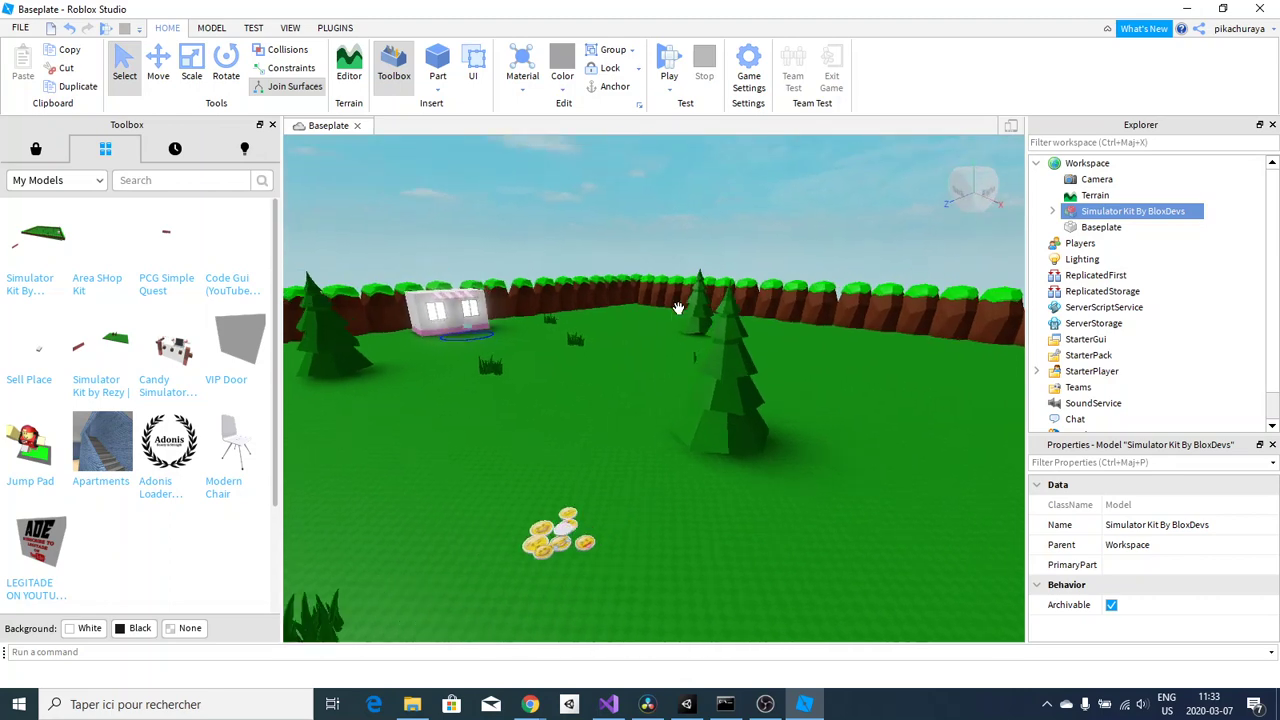
pyautogui.scroll(2, 678, 308)
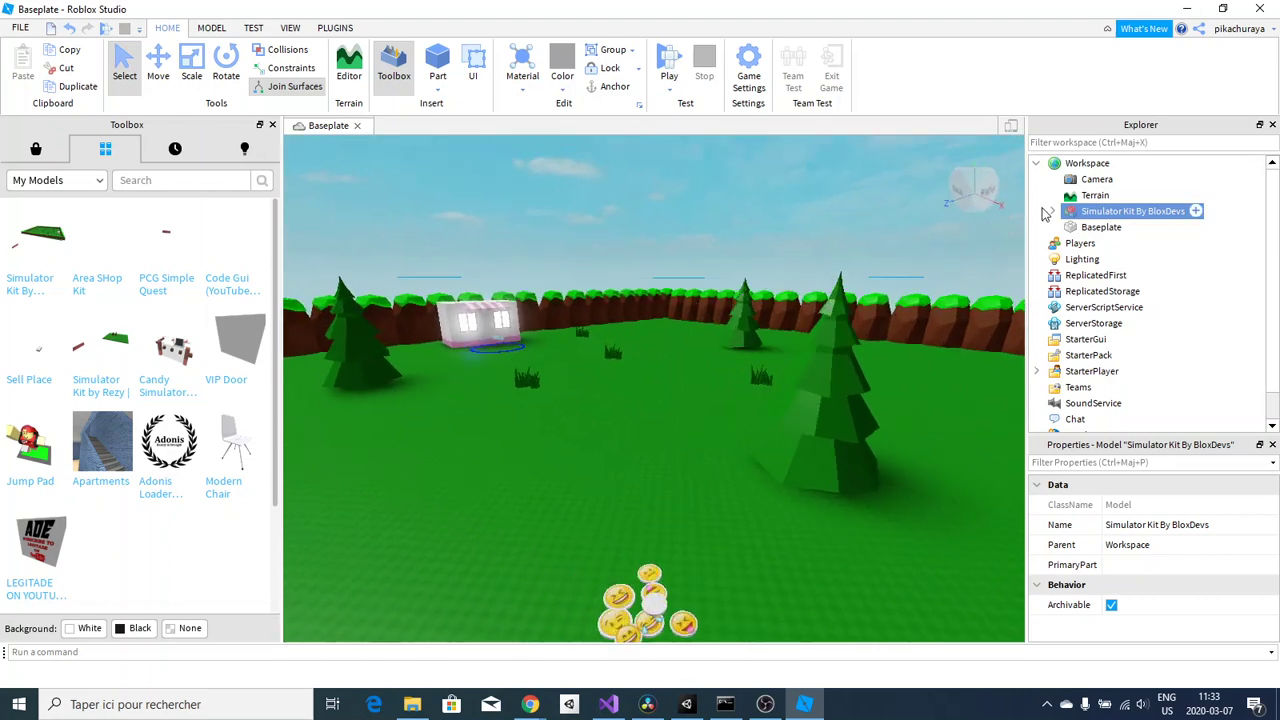
# - Move the kit's five groups out of the model into their matching containers: StarterGui, ServerScriptService, ServerStorage, ReplicatedStorage and Workspace
pyautogui.click(1052, 212)
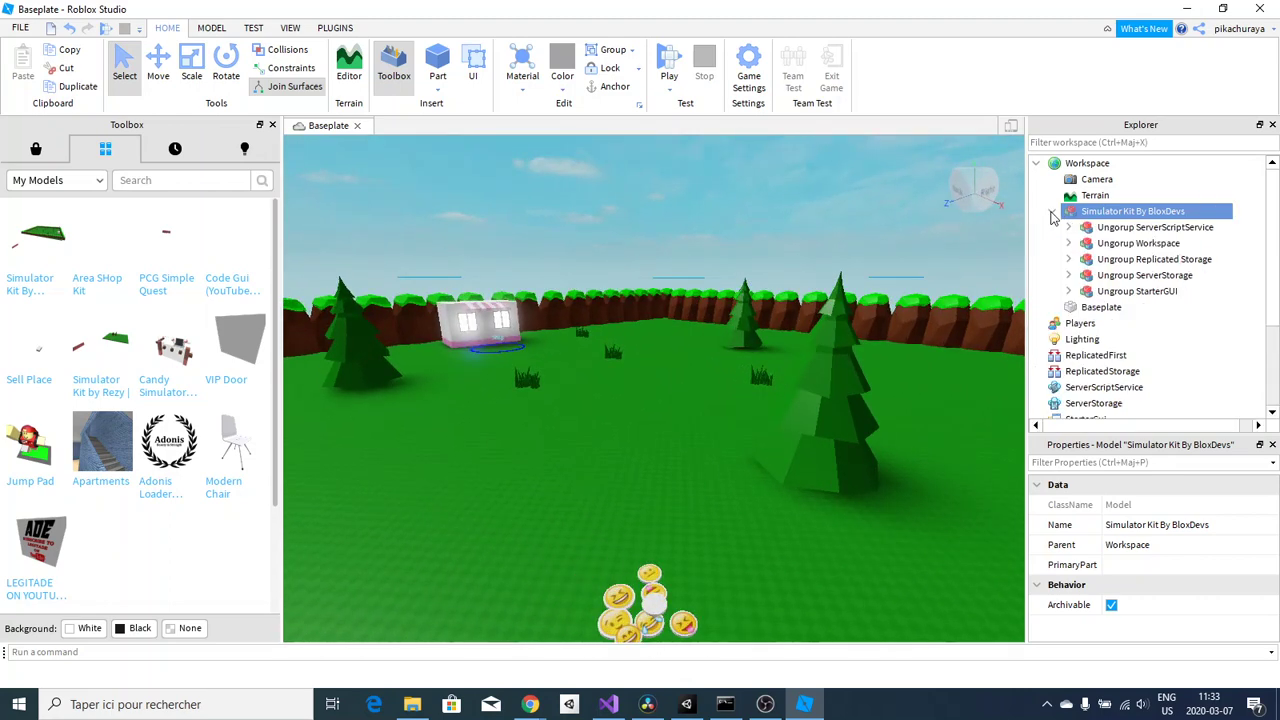
pyautogui.click(1112, 227)
pyautogui.click(1110, 243)
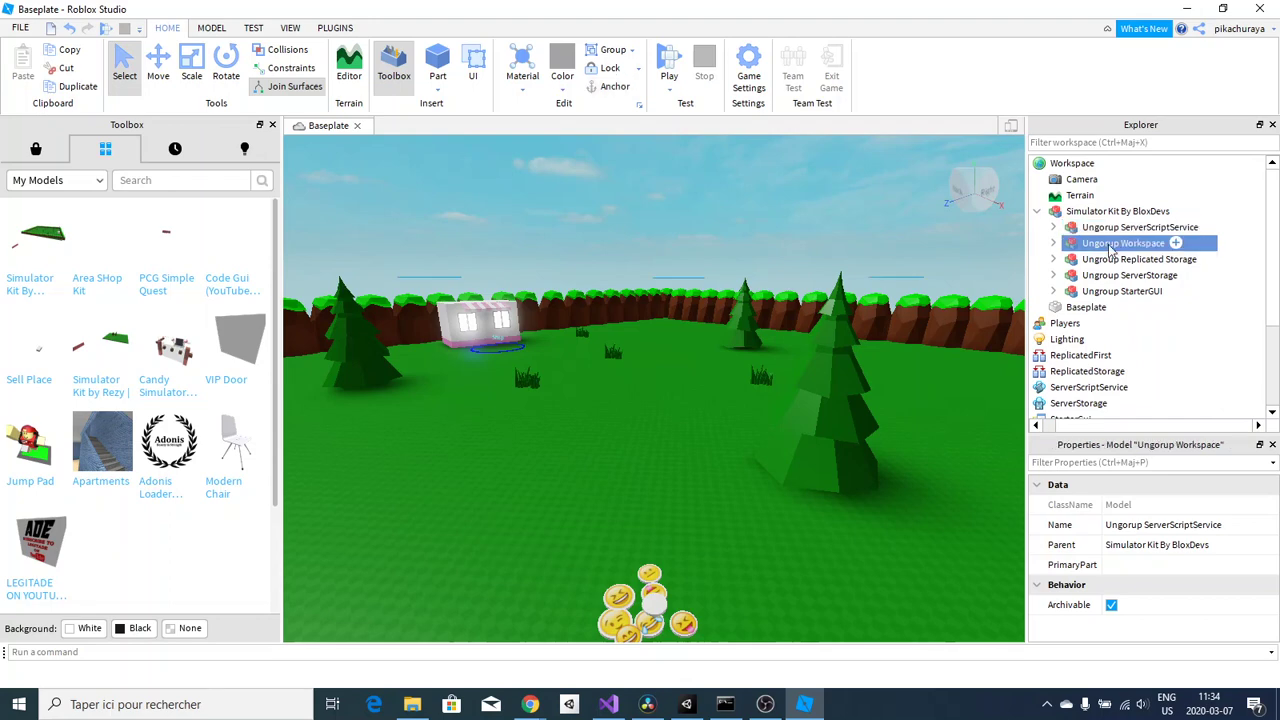
pyautogui.click(1110, 259)
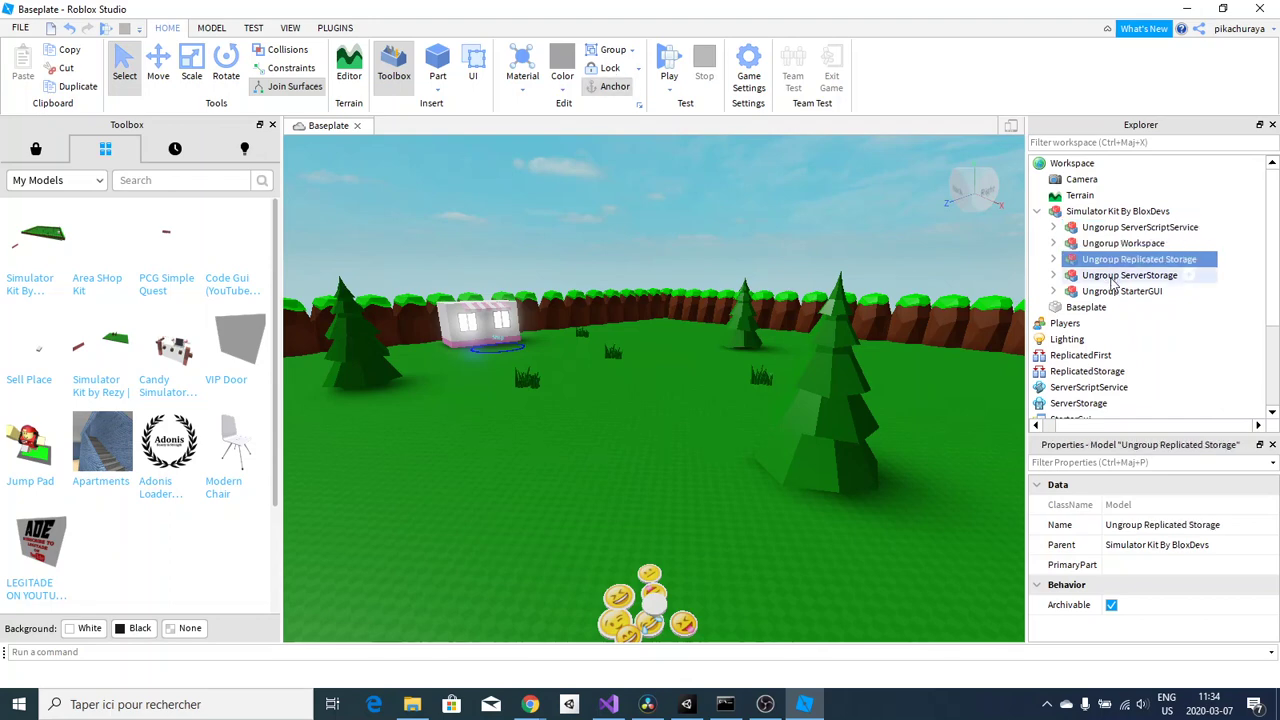
pyautogui.click(1108, 277)
pyautogui.click(1108, 291)
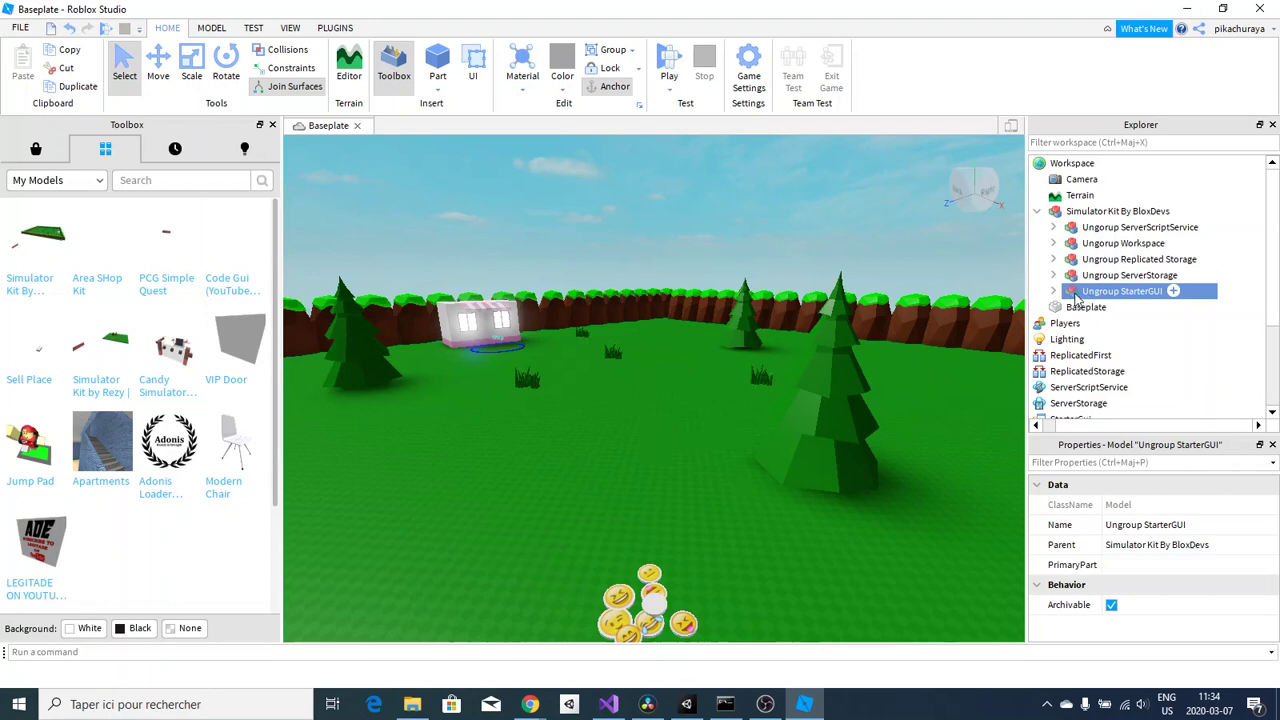
pyautogui.moveTo(1086, 299); pyautogui.dragTo(1114, 325)
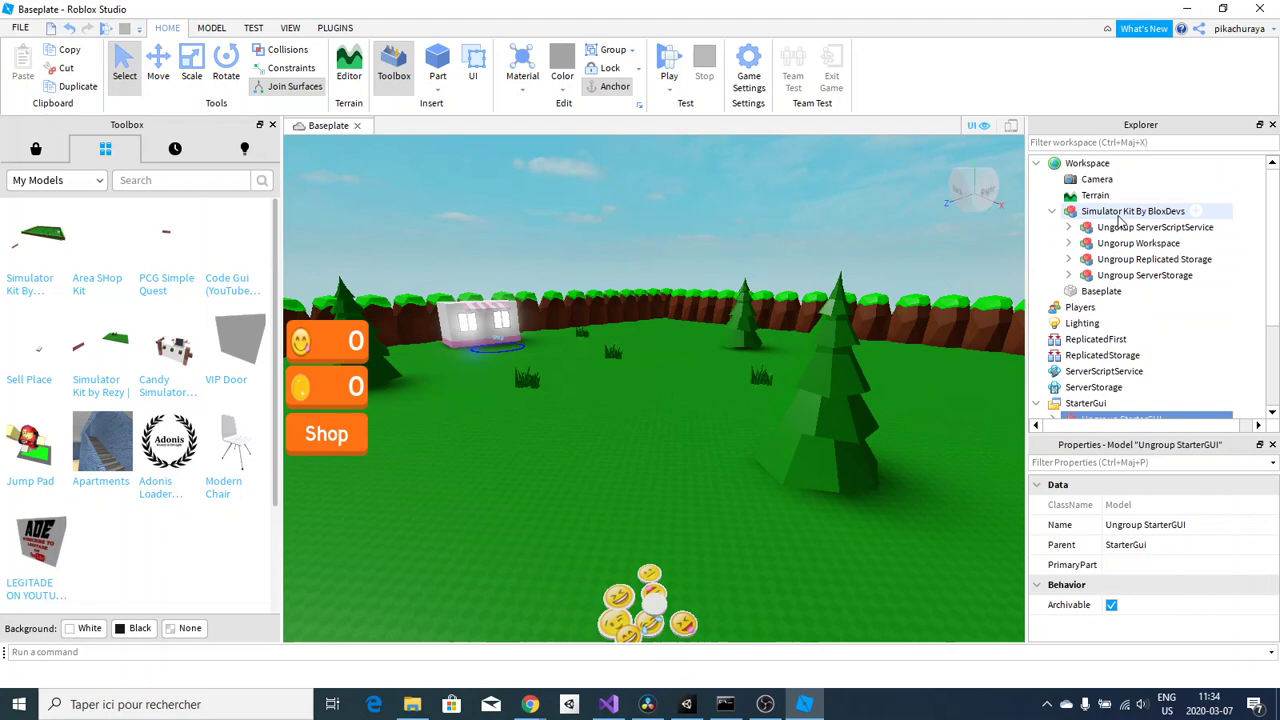
pyautogui.moveTo(1110, 228); pyautogui.dragTo(1145, 372)
pyautogui.moveTo(1125, 245); pyautogui.dragTo(1176, 389)
pyautogui.moveTo(1138, 227)
pyautogui.mouseDown()
pyautogui.moveTo(1170, 163)
pyautogui.moveTo(1150, 168)
pyautogui.moveTo(1128, 215)
pyautogui.mouseUp()
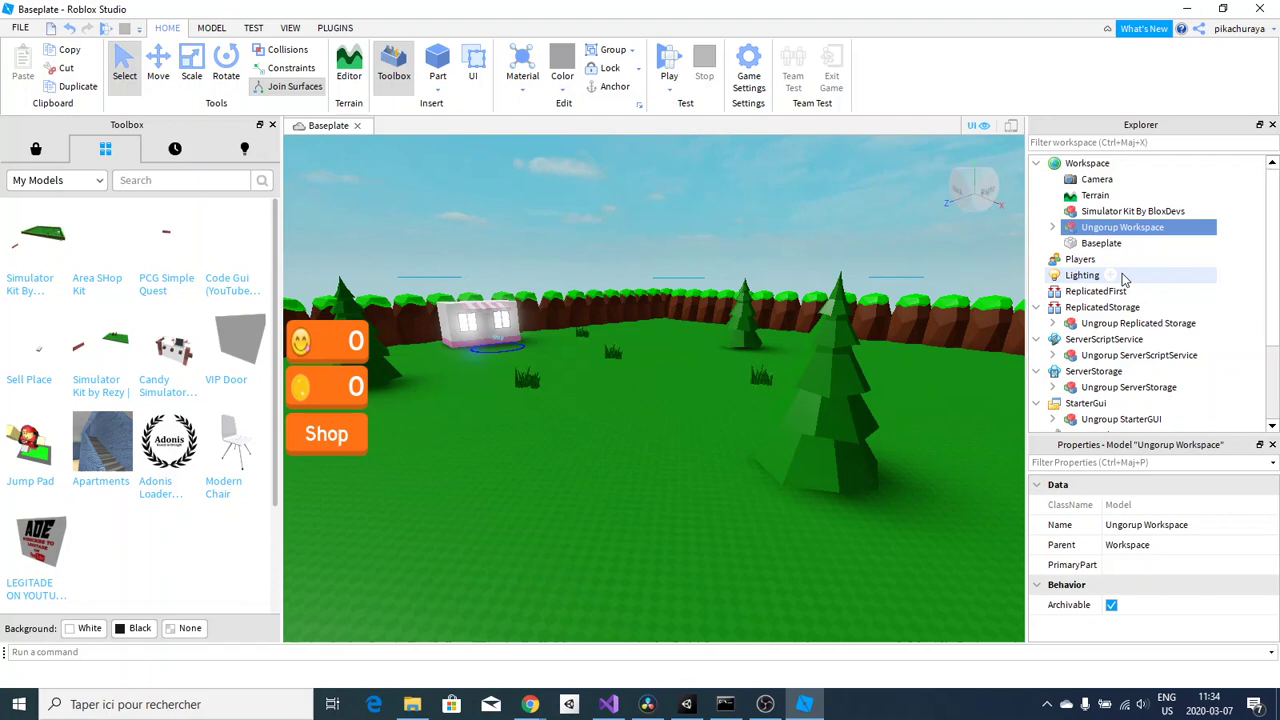
# - Ungroup the kit's Workspace group and its Replicated Storage group in their respective containers
pyautogui.rightClick(1088, 230)
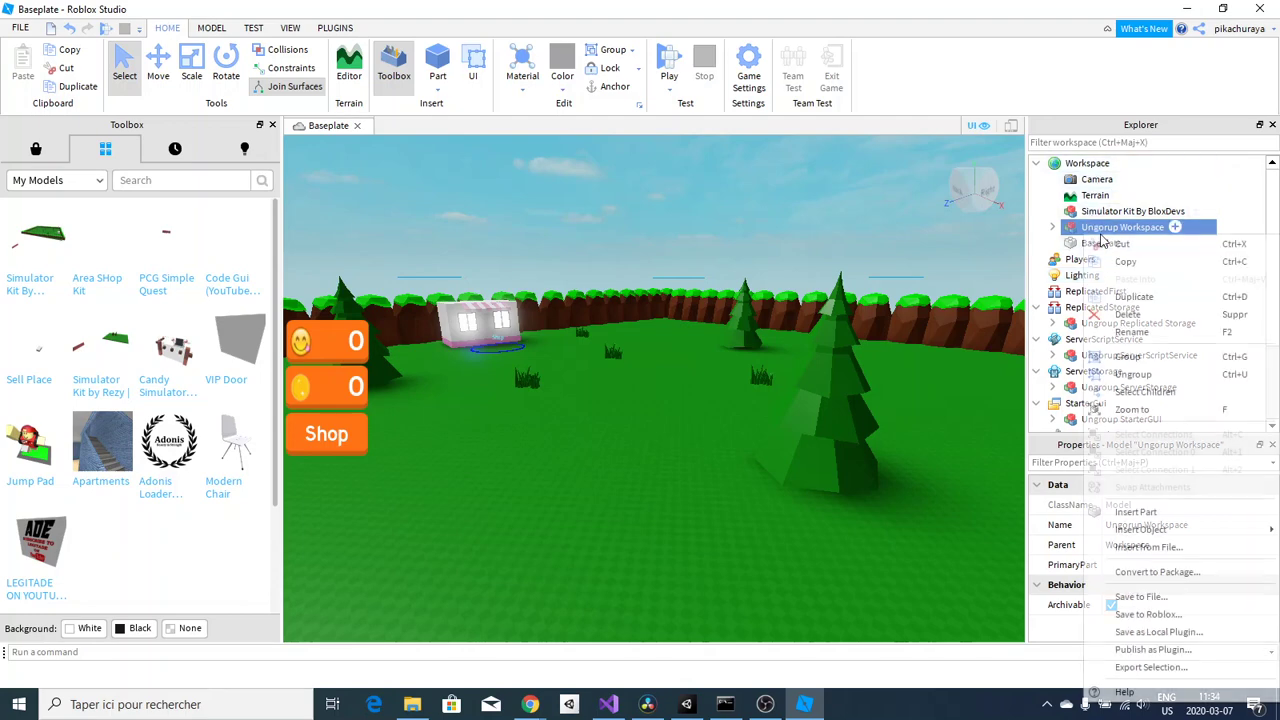
pyautogui.click(1133, 374)
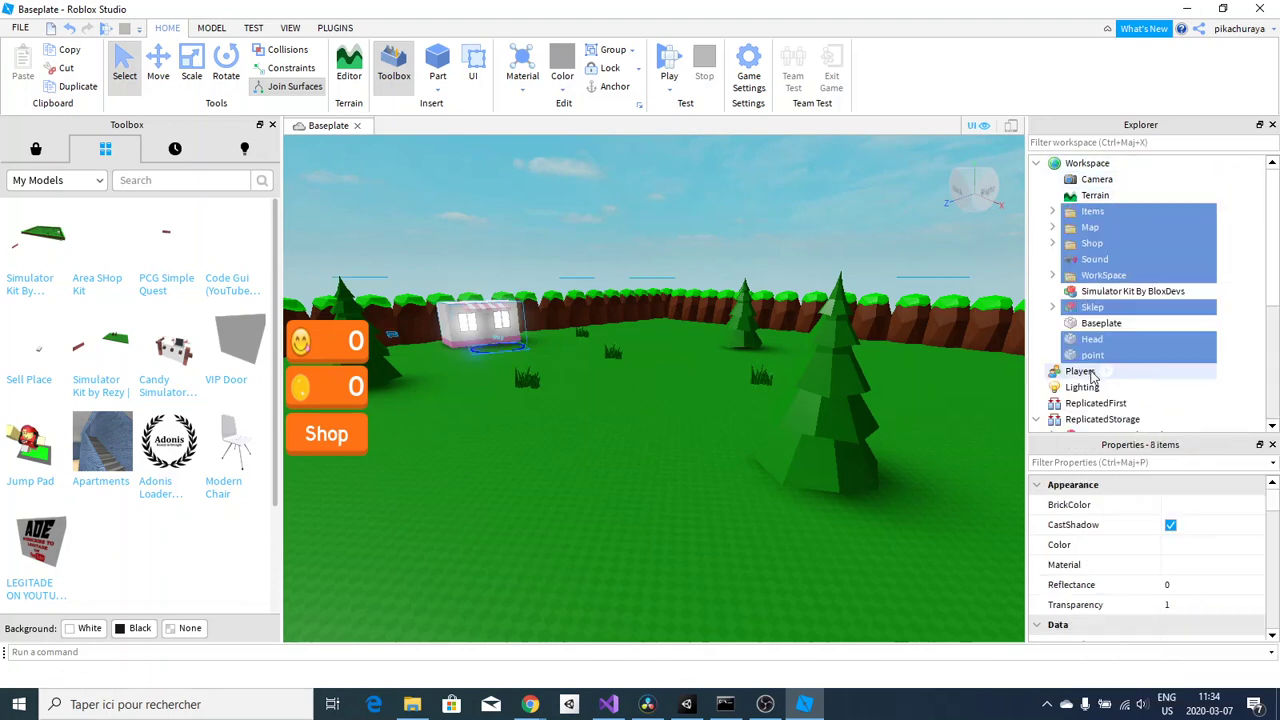
pyautogui.scroll(-4, 1100, 310)
pyautogui.rightClick(1082, 244)
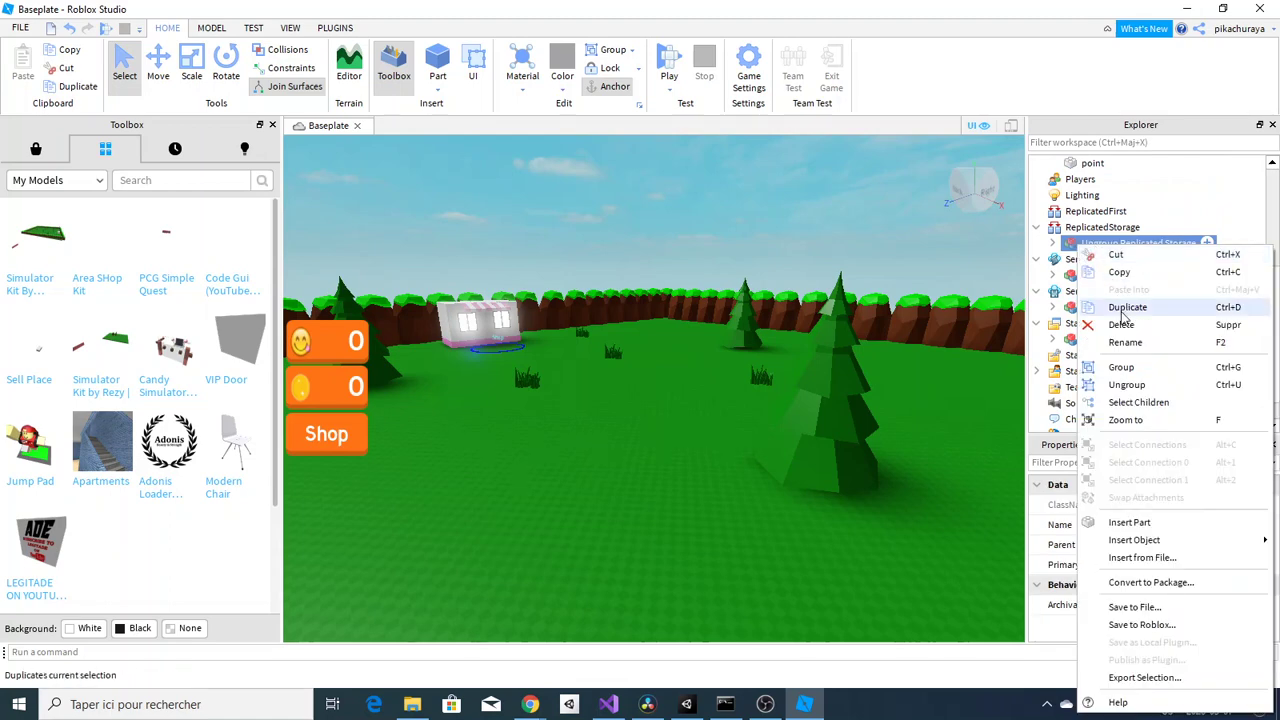
pyautogui.click(1126, 384)
# - Ungroup the kit's ServerStorage group and its StarterGUI group in their respective containers
pyautogui.click(1088, 338)
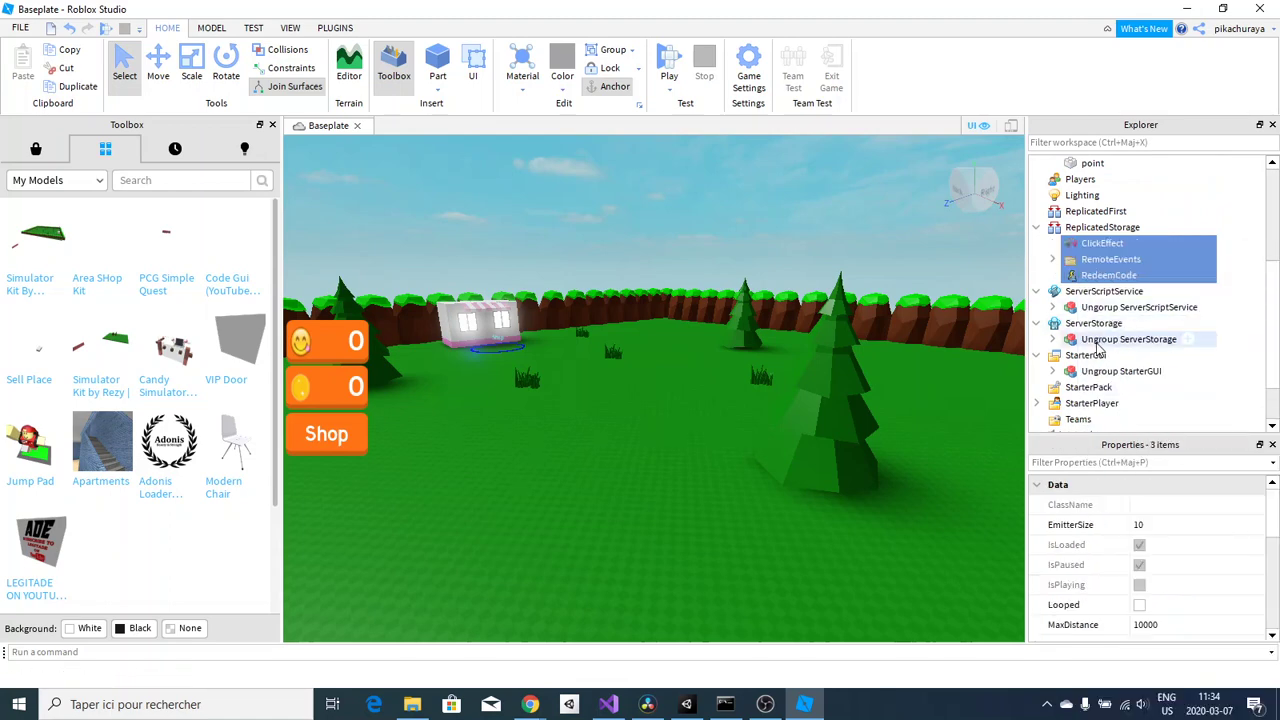
pyautogui.rightClick(1088, 338)
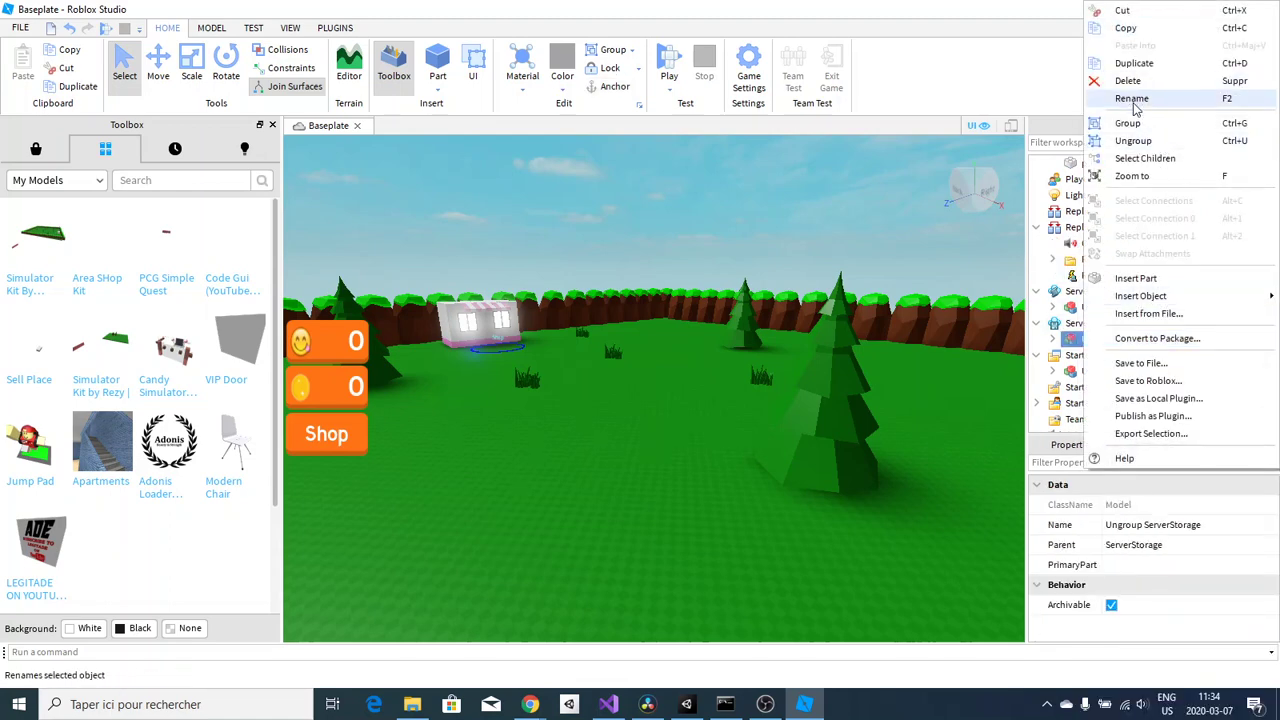
pyautogui.click(1133, 141)
pyautogui.scroll(-2, 1090, 320)
pyautogui.click(1090, 355)
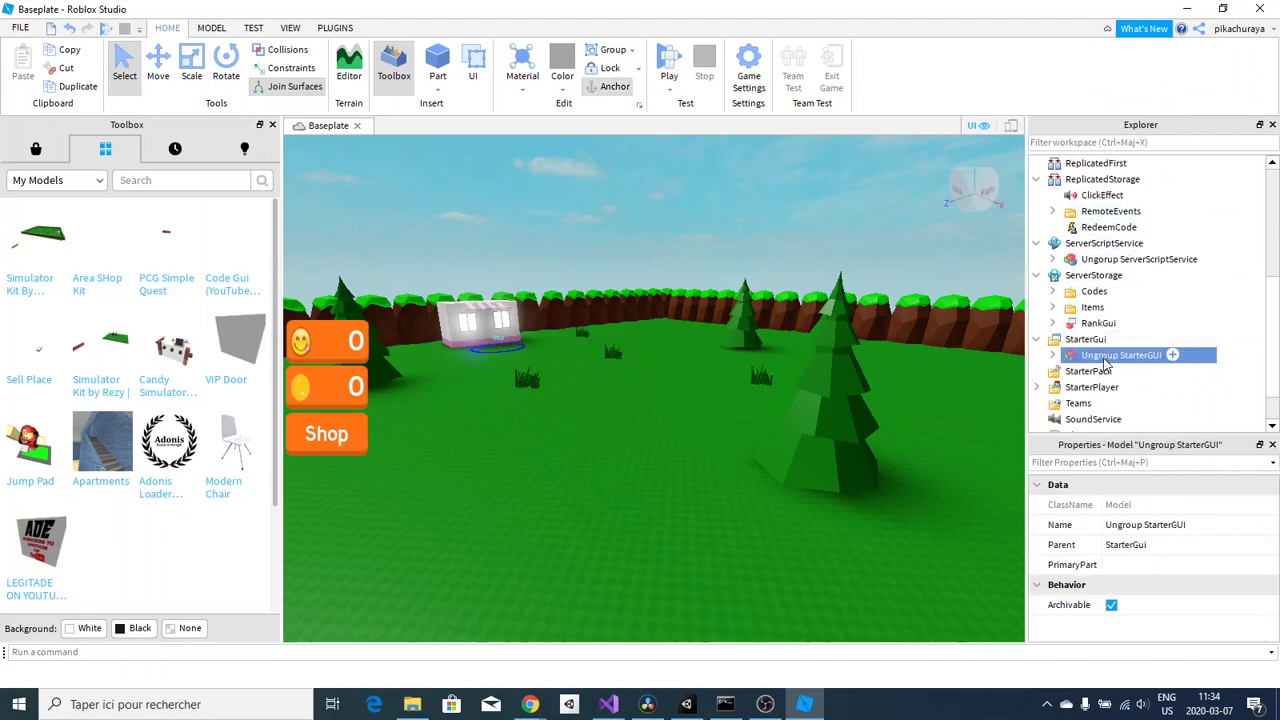
pyautogui.rightClick(1090, 355)
pyautogui.click(1133, 141)
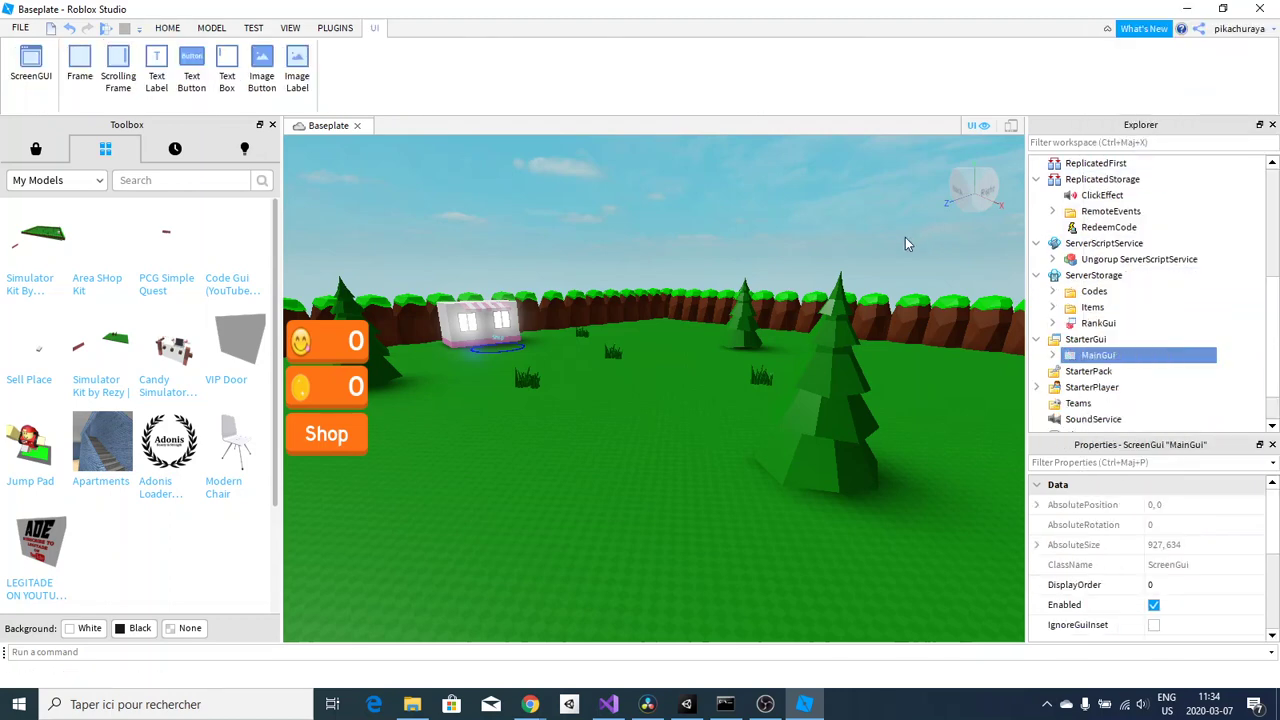
# - Start a play test of the place and walk the character into the shop's blue ring
pyautogui.moveTo(905, 237); pyautogui.dragTo(870, 256, button='right')
pyautogui.press('w')
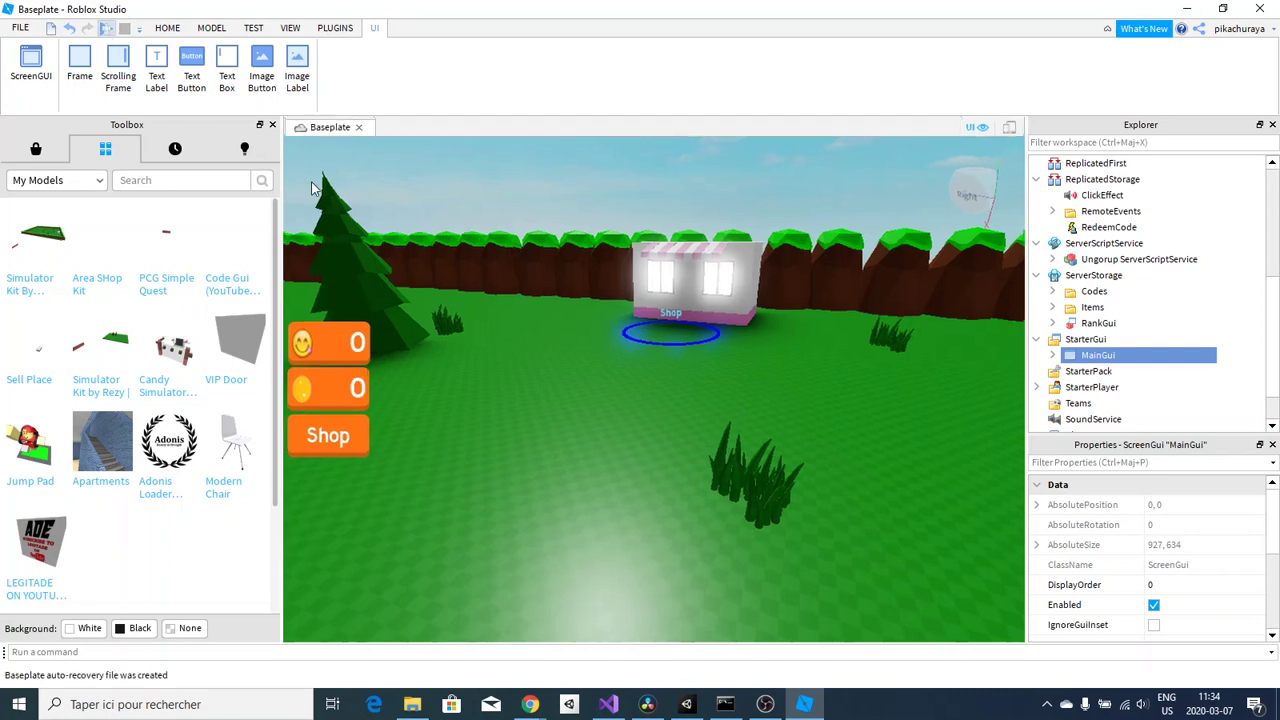
pyautogui.press('F5')
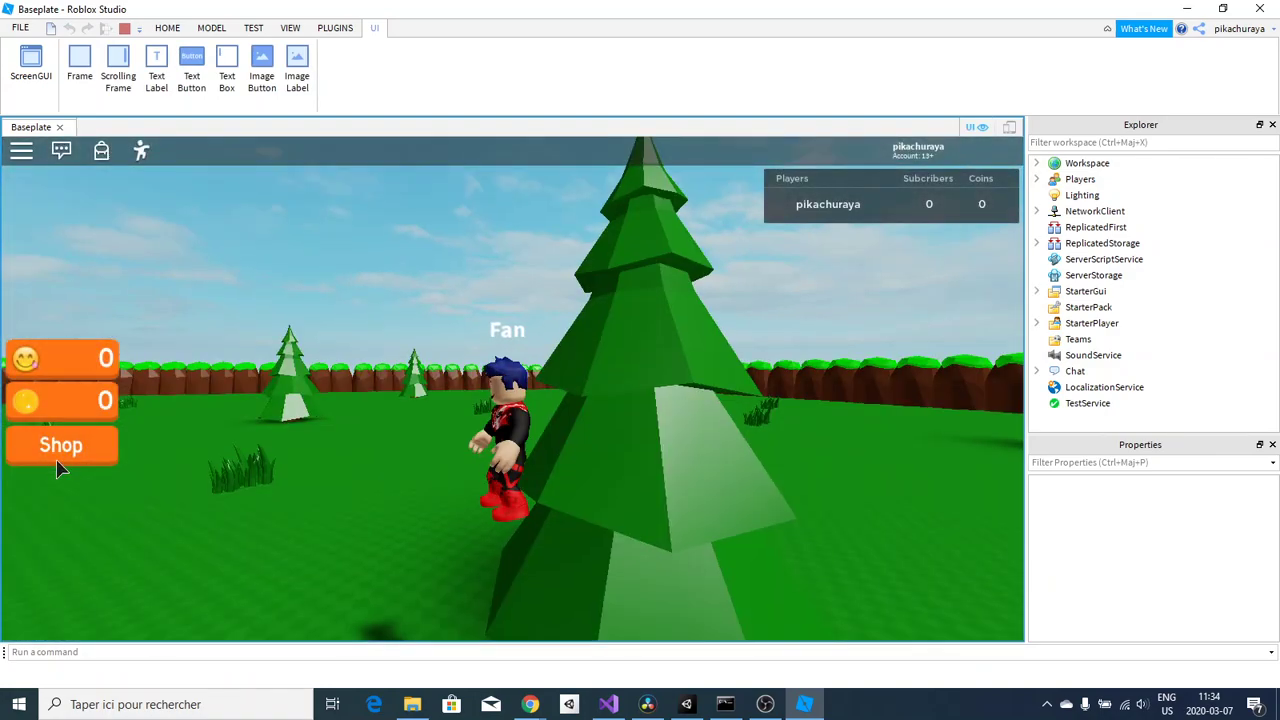
pyautogui.moveTo(266, 404); pyautogui.dragTo(266, 404, button='right')
pyautogui.press('w')
pyautogui.press('w')
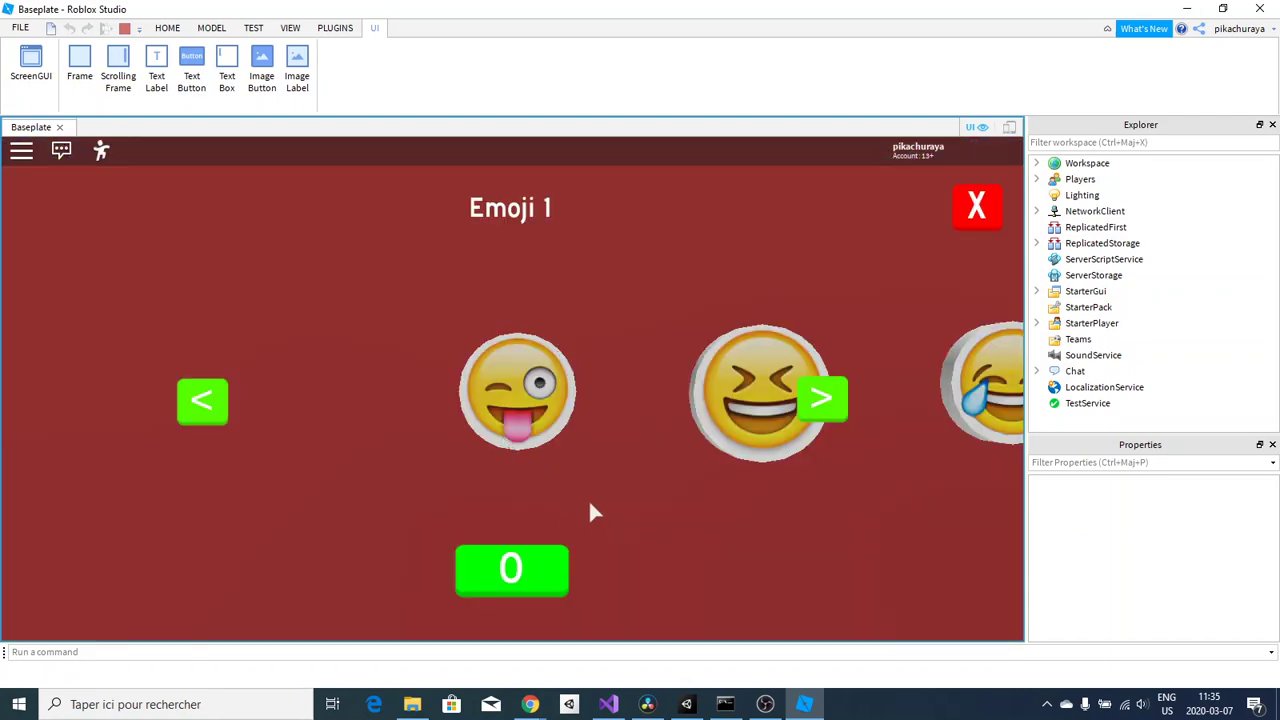
# - Browse the emoji shop from Emoji 1 through Emoji 9 and check each item's price
pyautogui.click(815, 400)
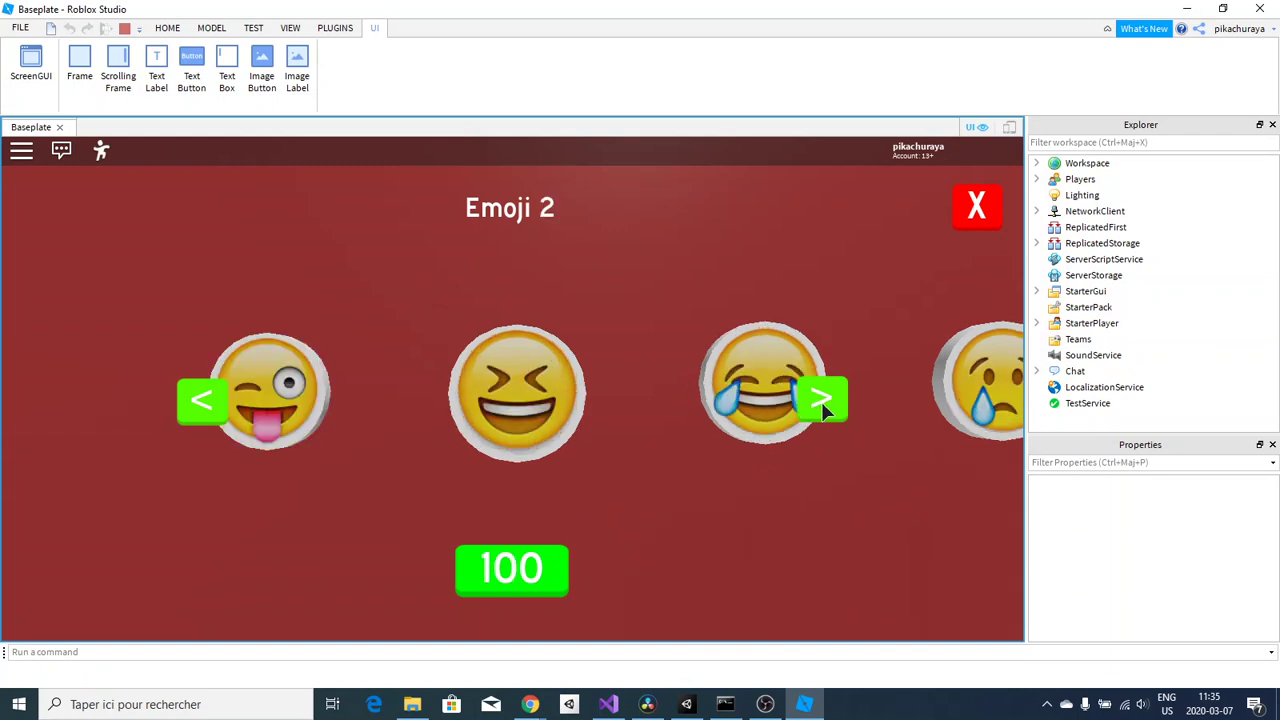
pyautogui.click(818, 400)
pyautogui.click(820, 400)
pyautogui.click(820, 400)
pyautogui.click(821, 395)
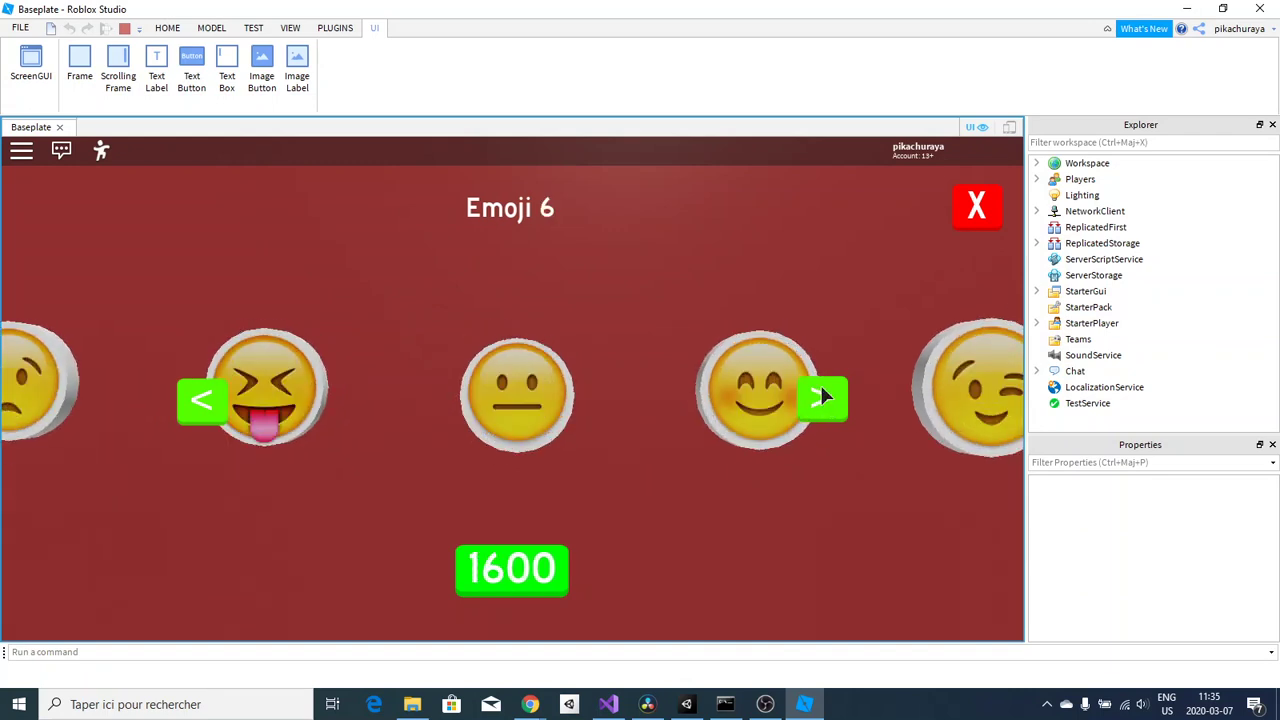
pyautogui.click(821, 397)
pyautogui.click(818, 399)
pyautogui.click(815, 400)
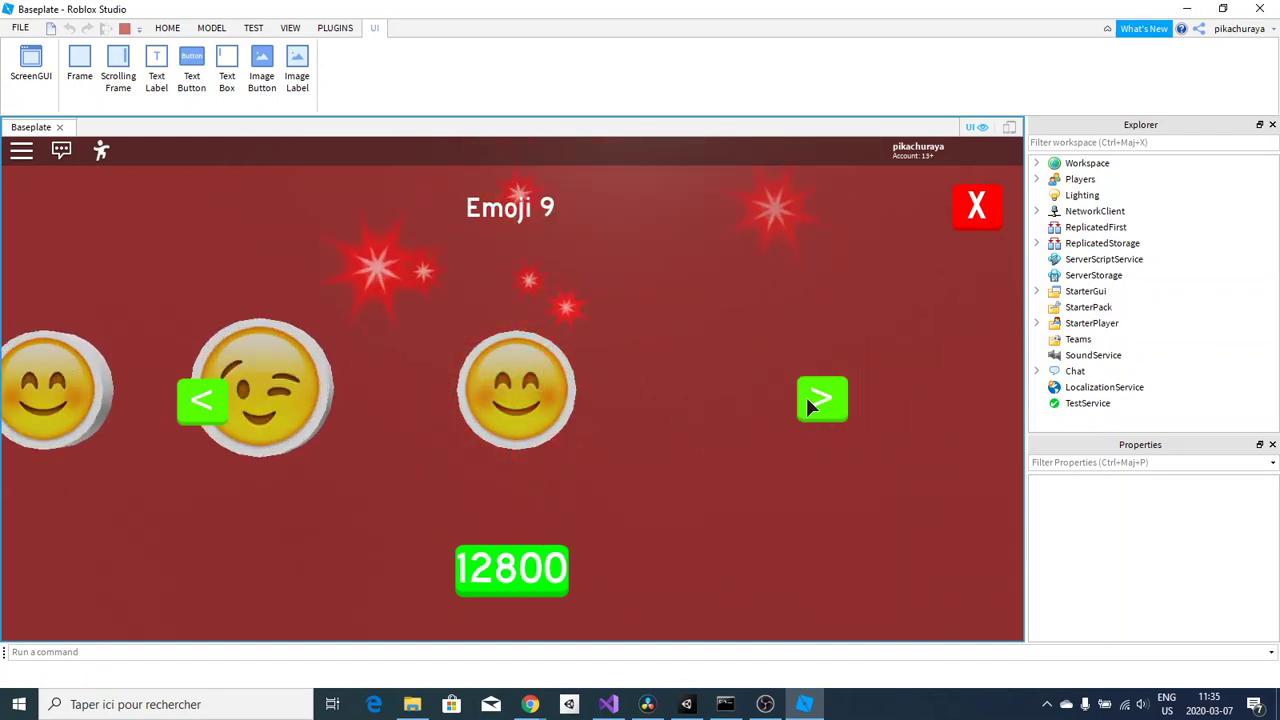
pyautogui.click(814, 401)
# - Get Emoji 1 from the shop for 0 coins and equip it
pyautogui.click(536, 566)
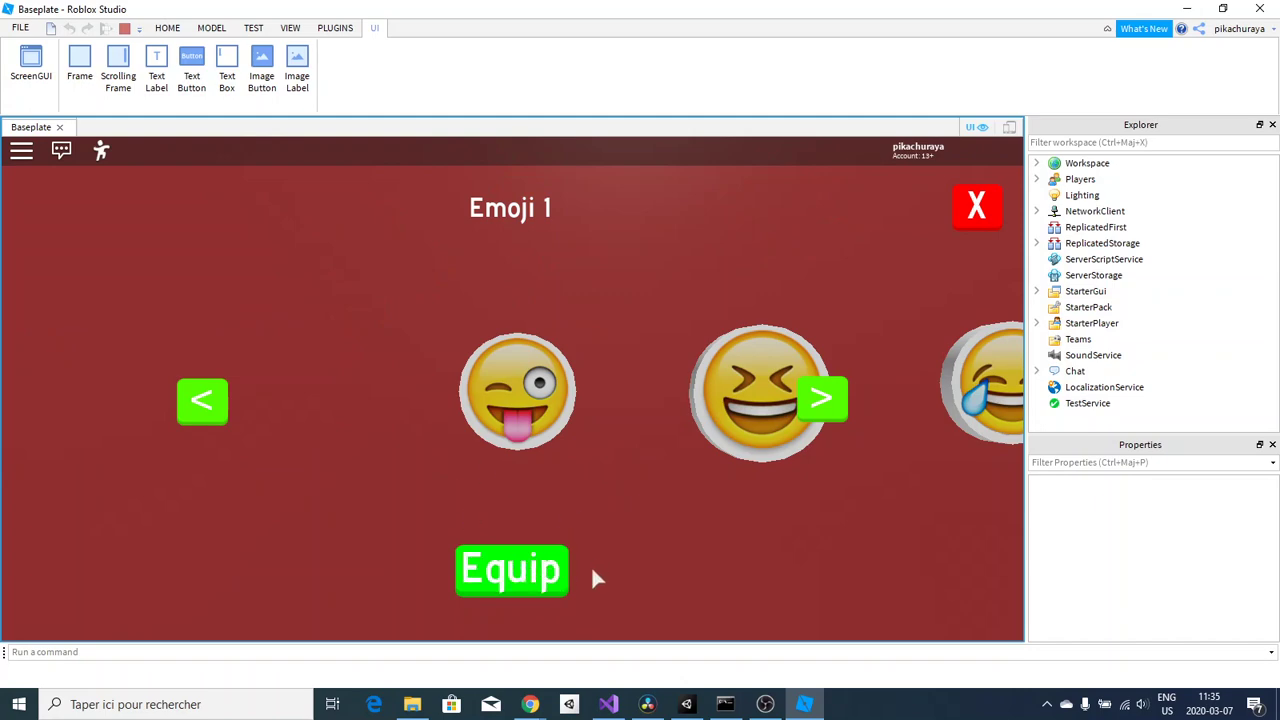
pyautogui.click(562, 572)
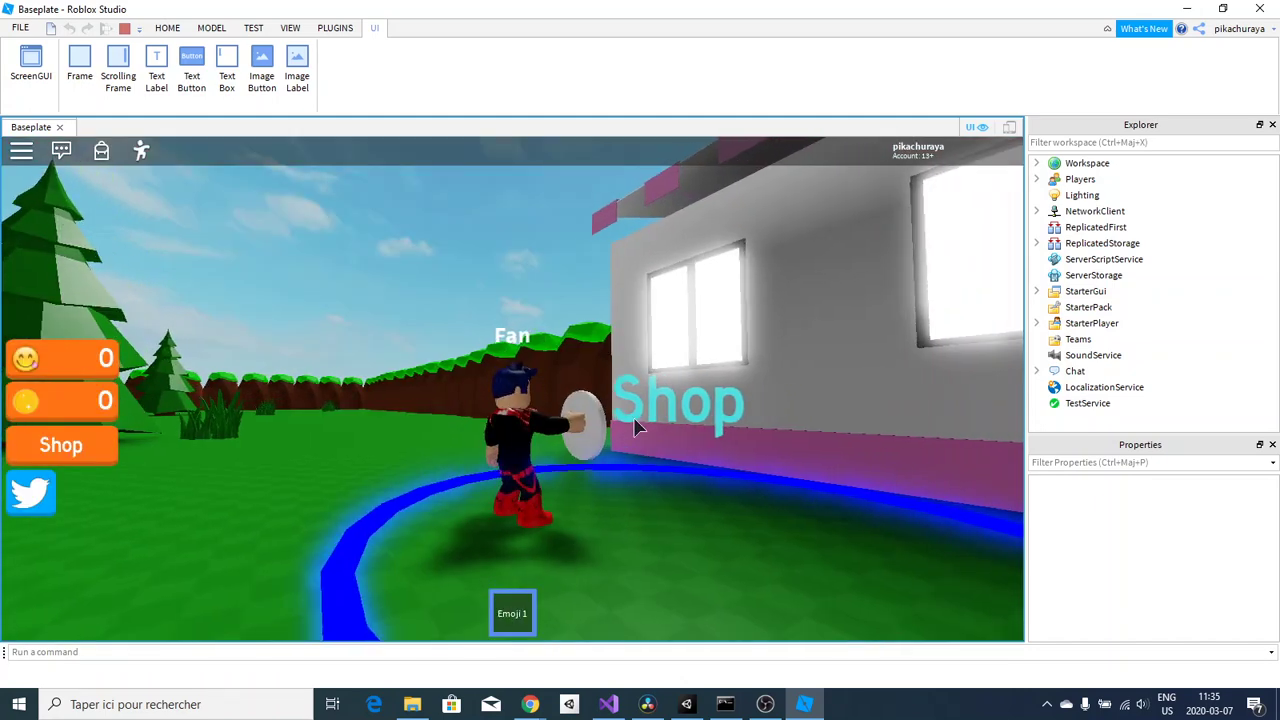
# - Walk away from the shop, inspect the held emoji up close and use it to test the counters
pyautogui.press('s')
pyautogui.scroll(2, 627, 418)
pyautogui.moveTo(627, 418); pyautogui.dragTo(627, 418, button='right')
pyautogui.scroll(-1, 627, 418)
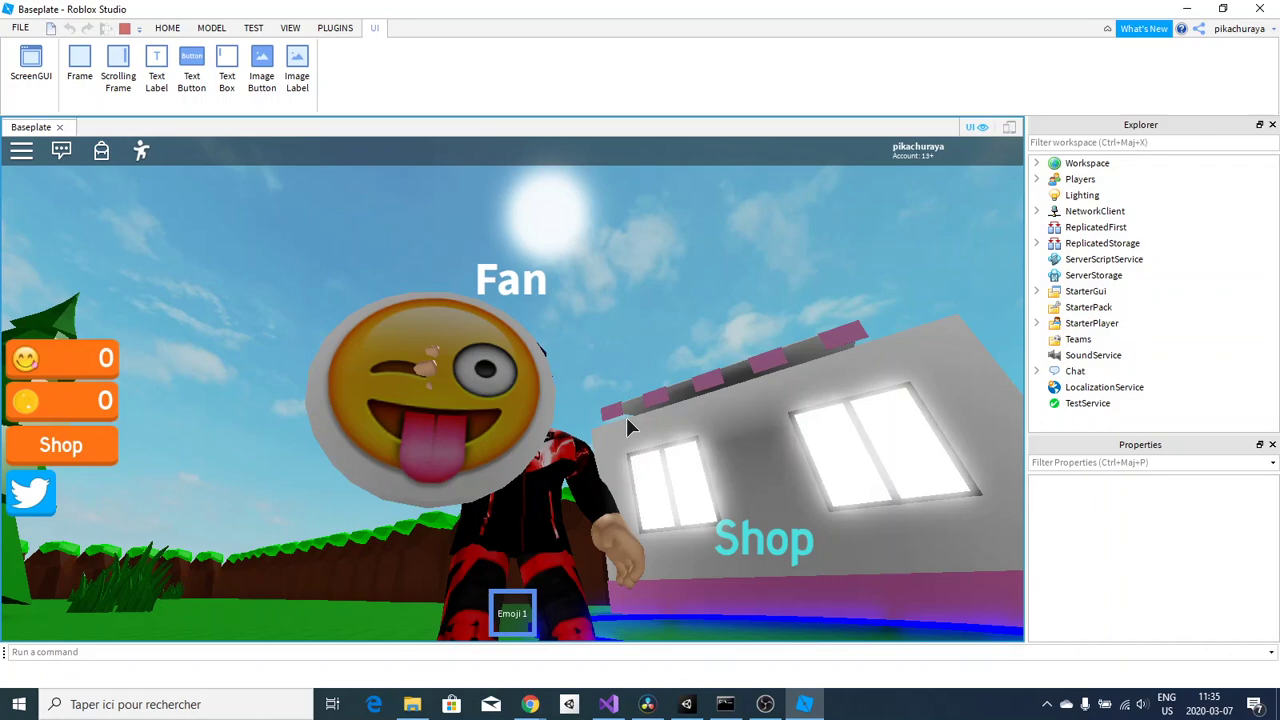
pyautogui.click(627, 418)
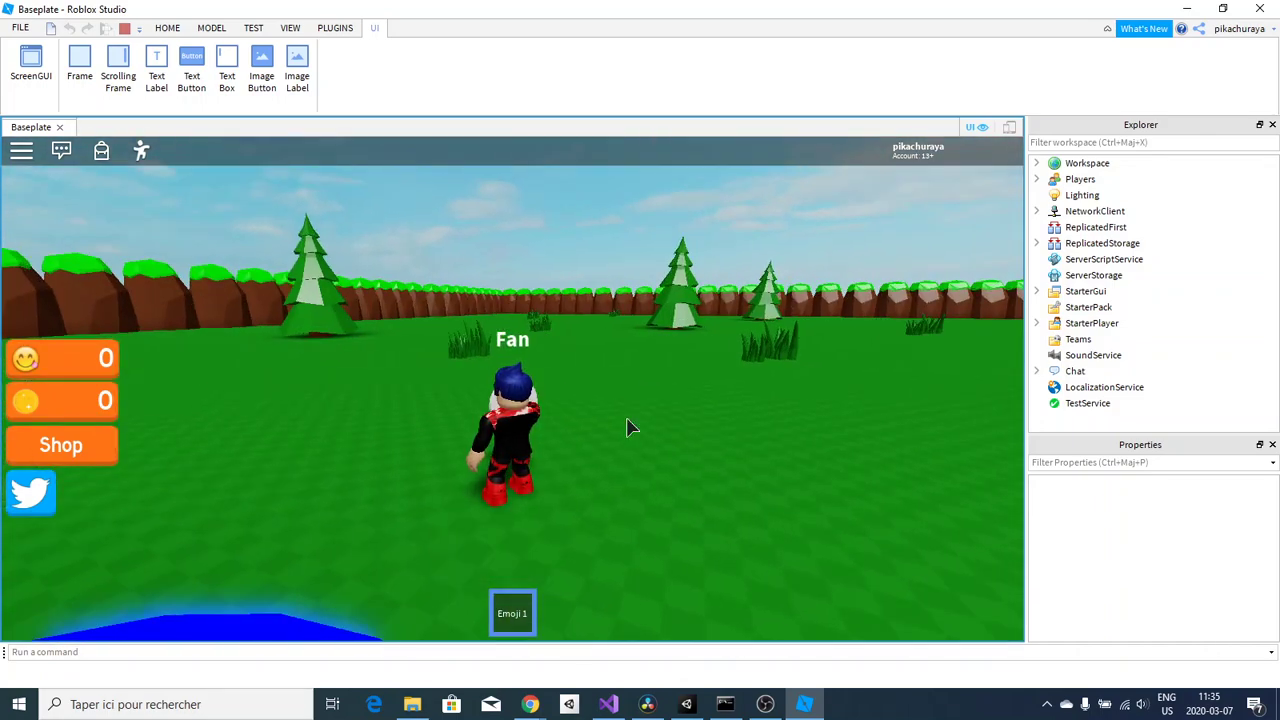
pyautogui.moveTo(477, 434); pyautogui.dragTo(477, 434, button='right')
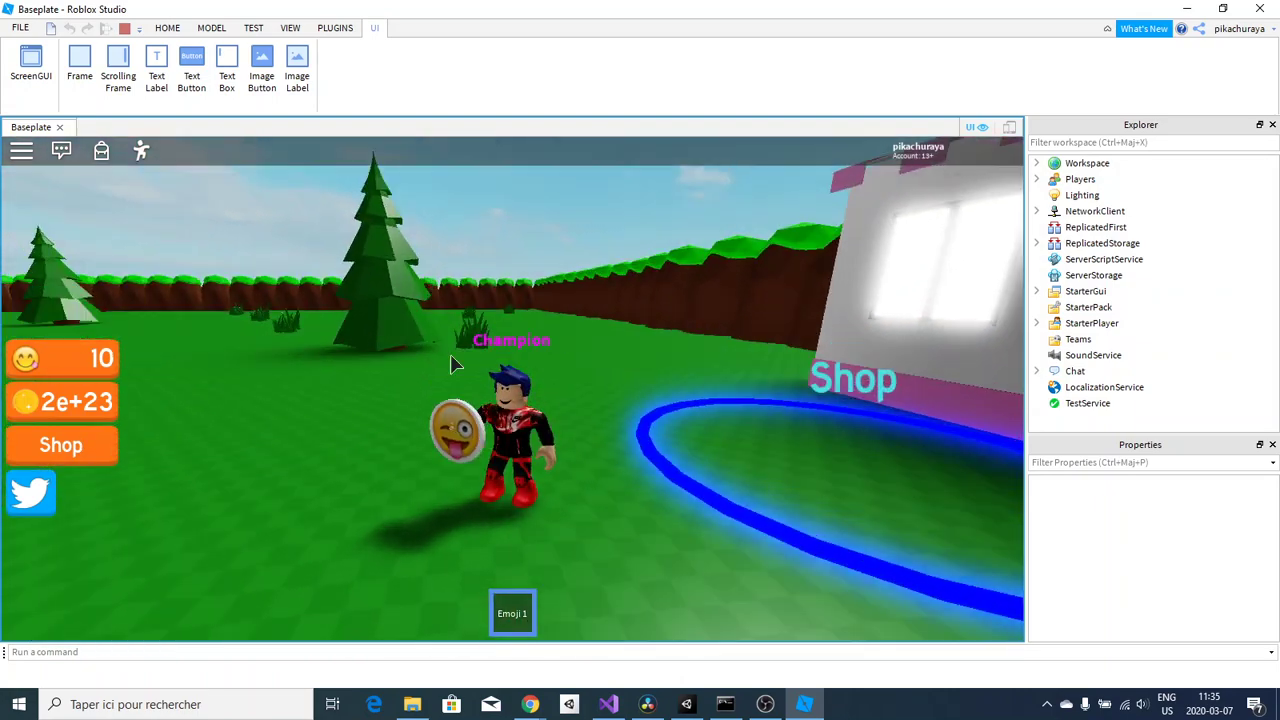
# - Return to the shop's blue ring, buy Emoji 2 for 100 coins and try equipping it outside the ring
pyautogui.moveTo(579, 301); pyautogui.dragTo(613, 342, button='right')
pyautogui.press('w')
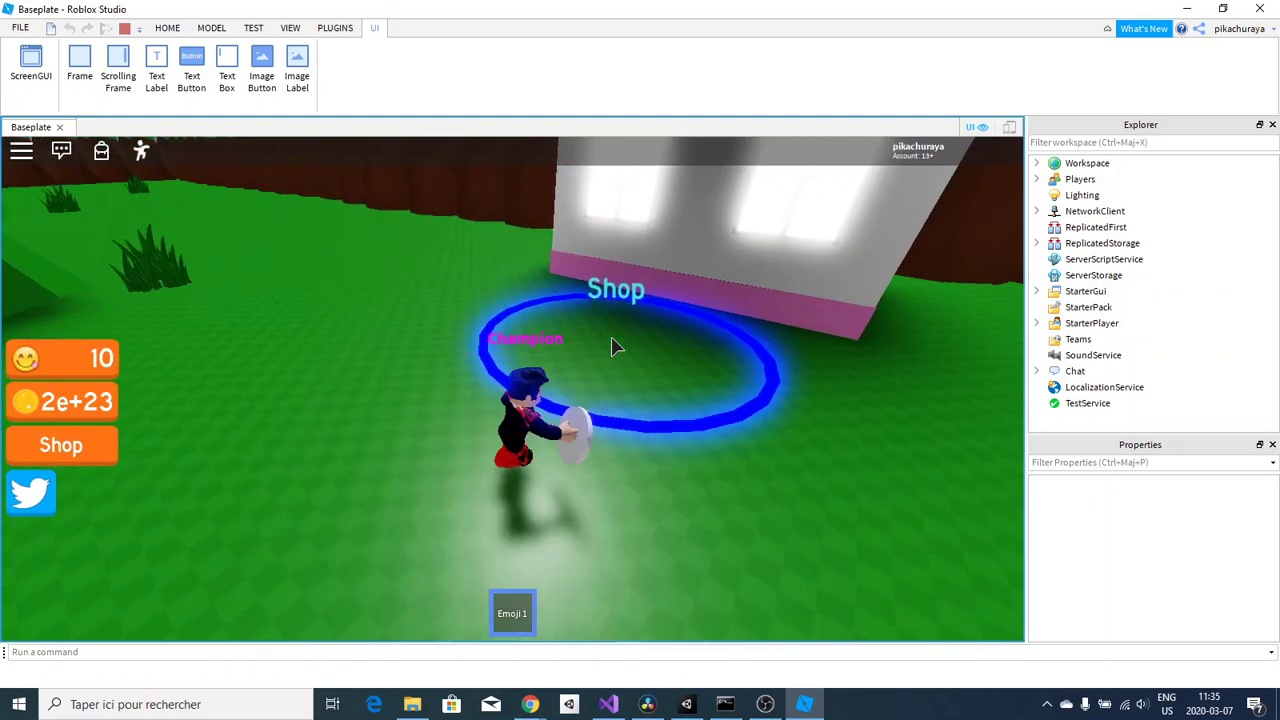
pyautogui.click(803, 398)
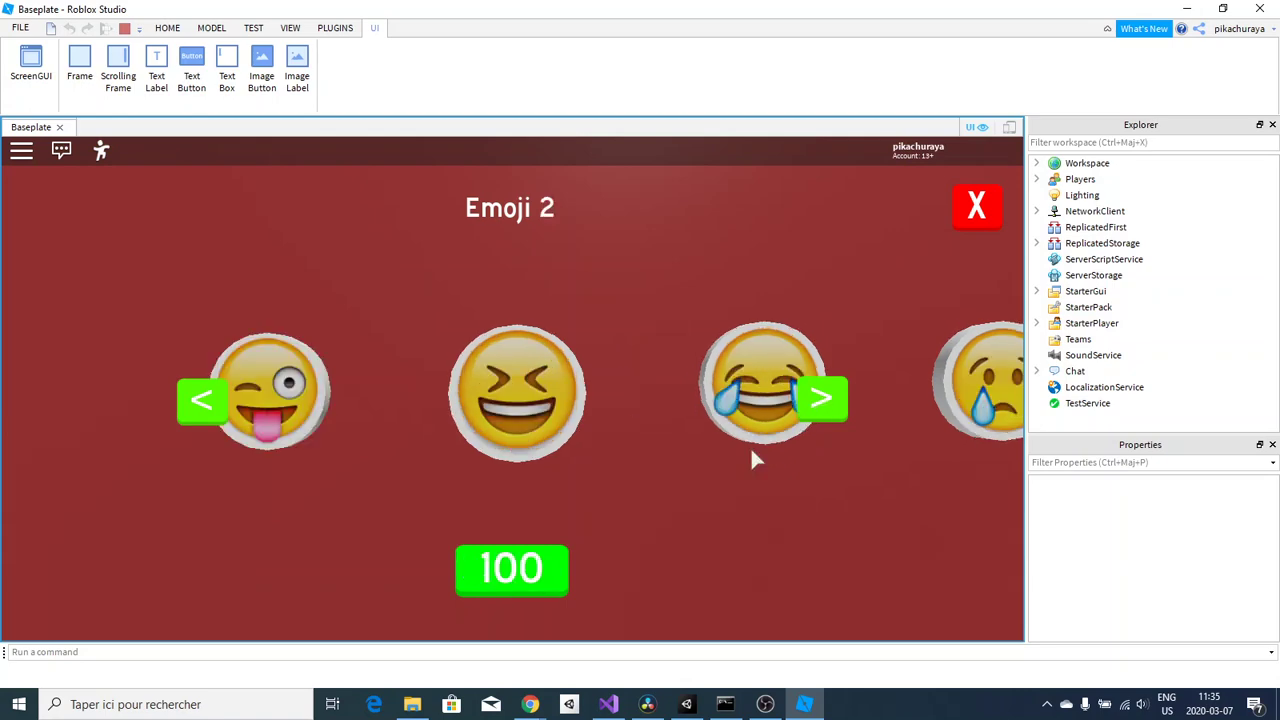
pyautogui.click(563, 560)
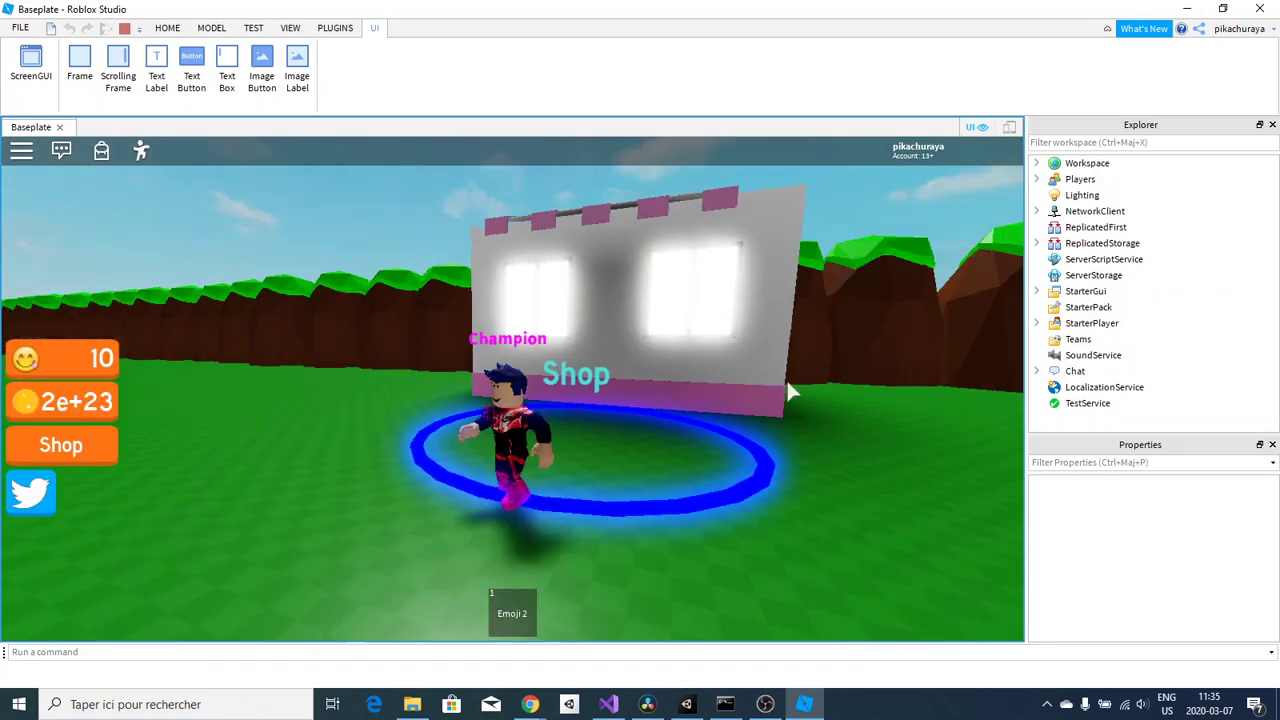
pyautogui.press('s')
pyautogui.press('1')
pyautogui.press('1')
# - Walk back into the shop ring, get Emoji 3 and walk out of the ring with it equipped
pyautogui.press('w')
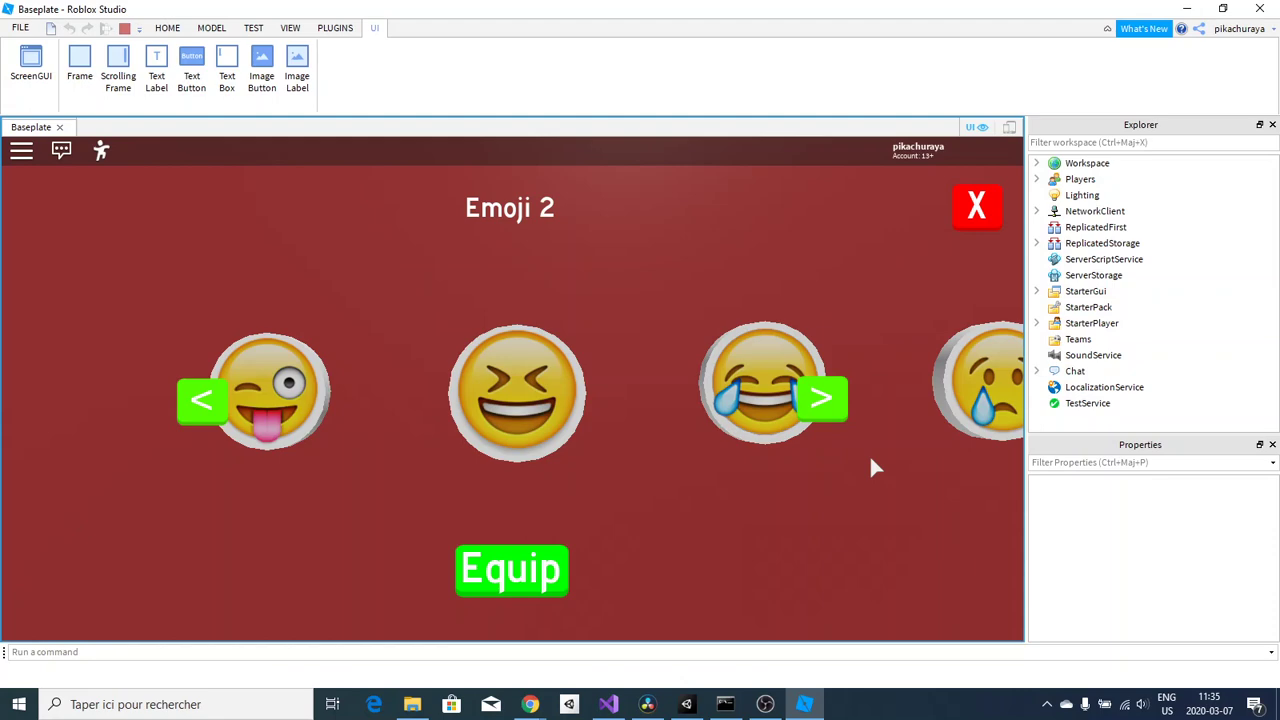
pyautogui.click(820, 399)
pyautogui.click(499, 565)
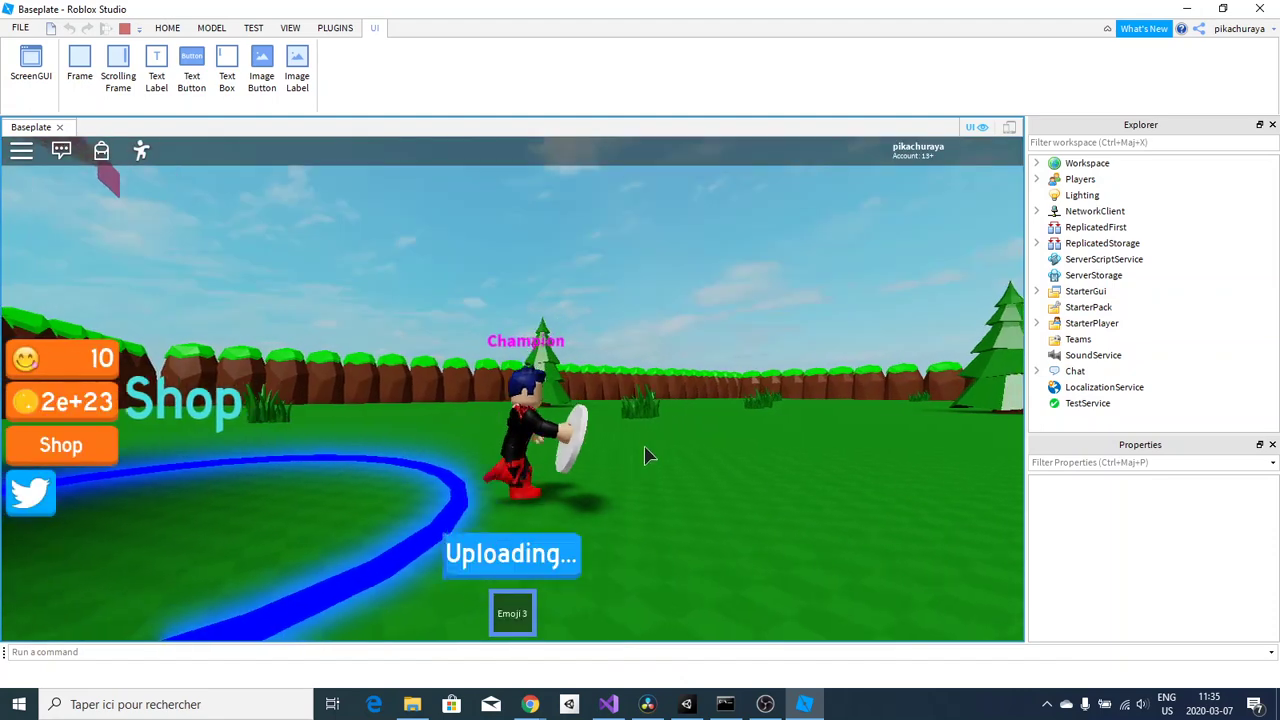
pyautogui.press('d')
# - Inspect the held Emoji 3 and the character up close from several angles while walking around
pyautogui.moveTo(645, 447); pyautogui.dragTo(700, 457, button='right')
pyautogui.scroll(5, 700, 457)
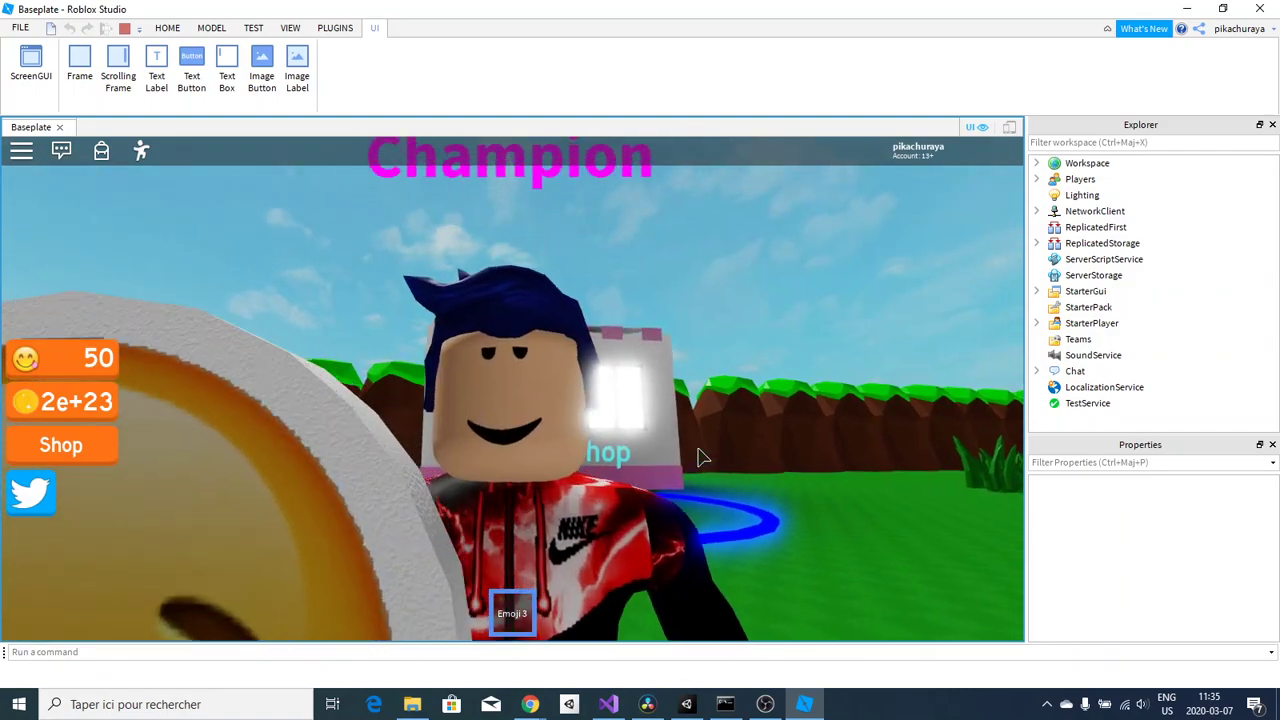
pyautogui.scroll(-5, 700, 457)
pyautogui.scroll(3, 700, 457)
pyautogui.press('s')
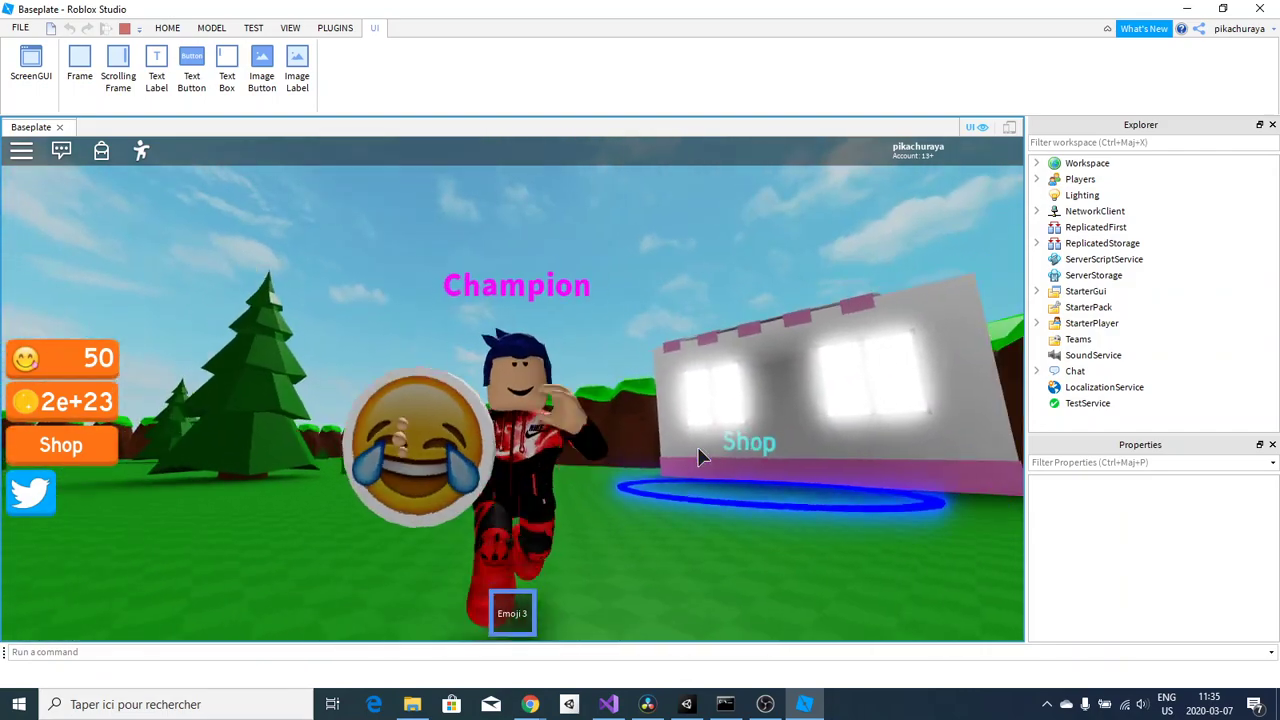
pyautogui.scroll(6, 700, 455)
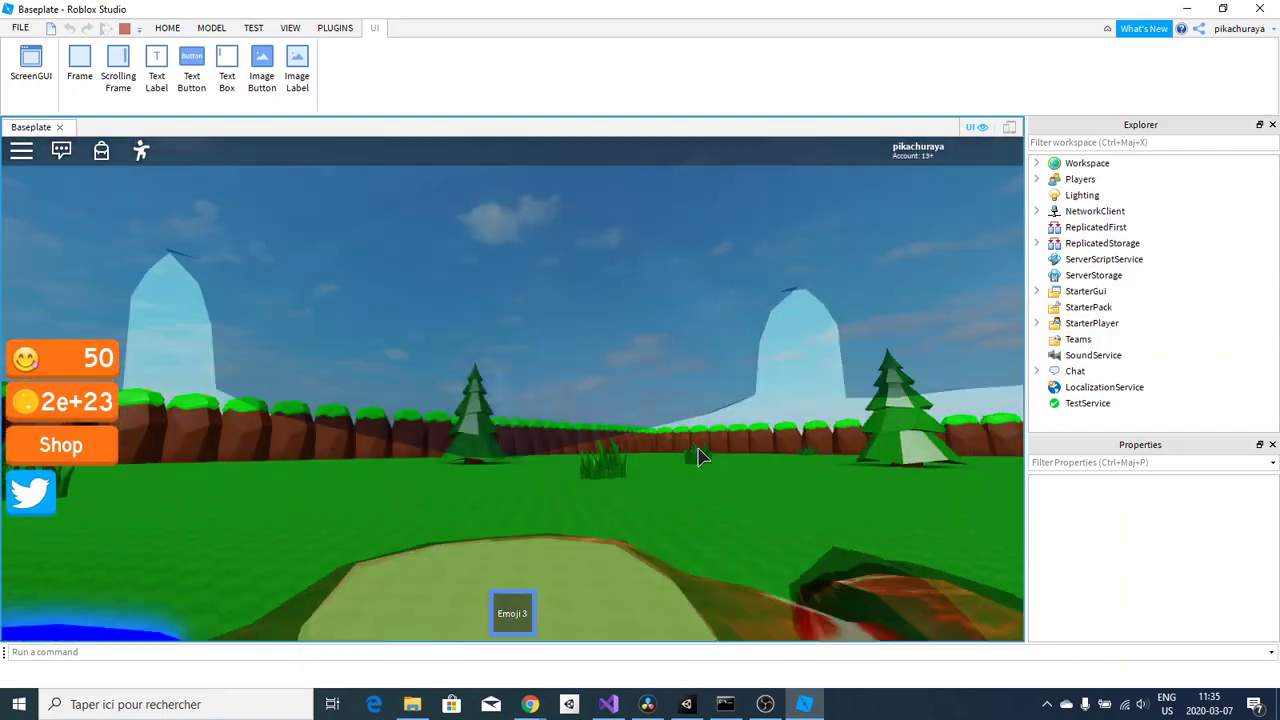
# - Re-enter the shop and close it, walk the character around the map and stop the play test
pyautogui.press('w')
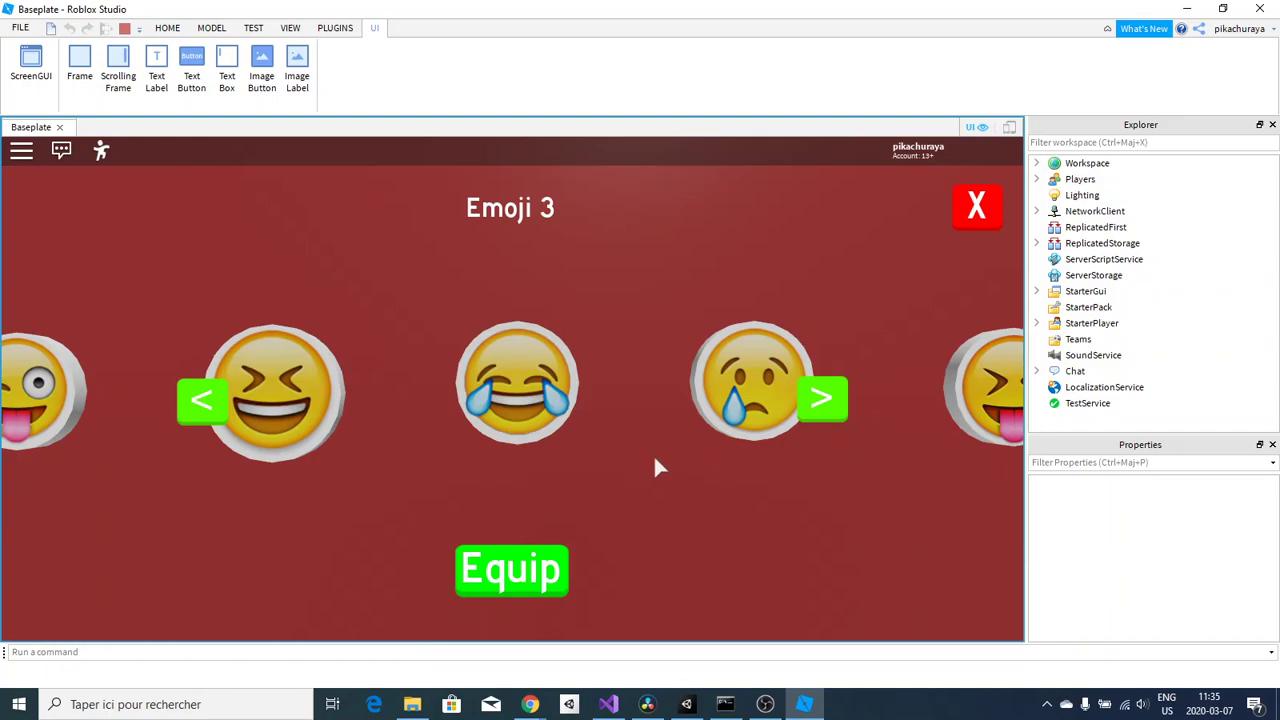
pyautogui.click(977, 208)
pyautogui.press('w')
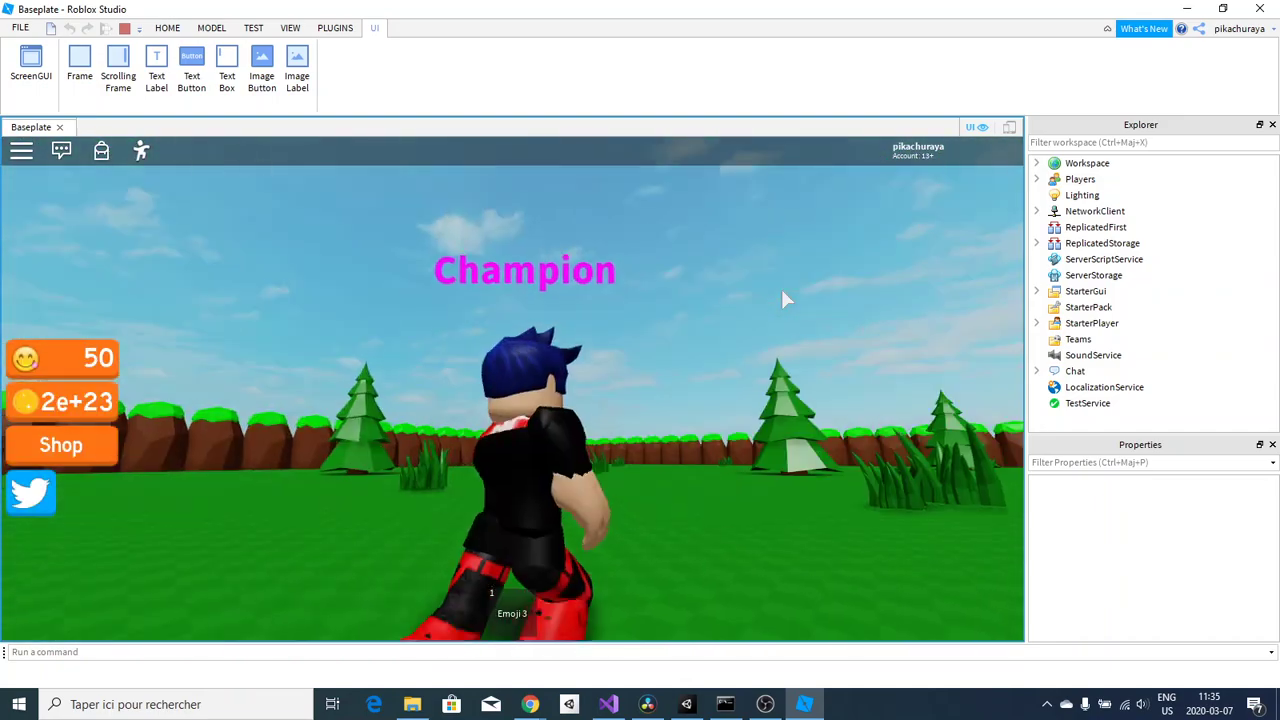
pyautogui.press('w')
pyautogui.moveTo(782, 291); pyautogui.dragTo(782, 291, button='right')
pyautogui.press('w')
pyautogui.click(124, 28)
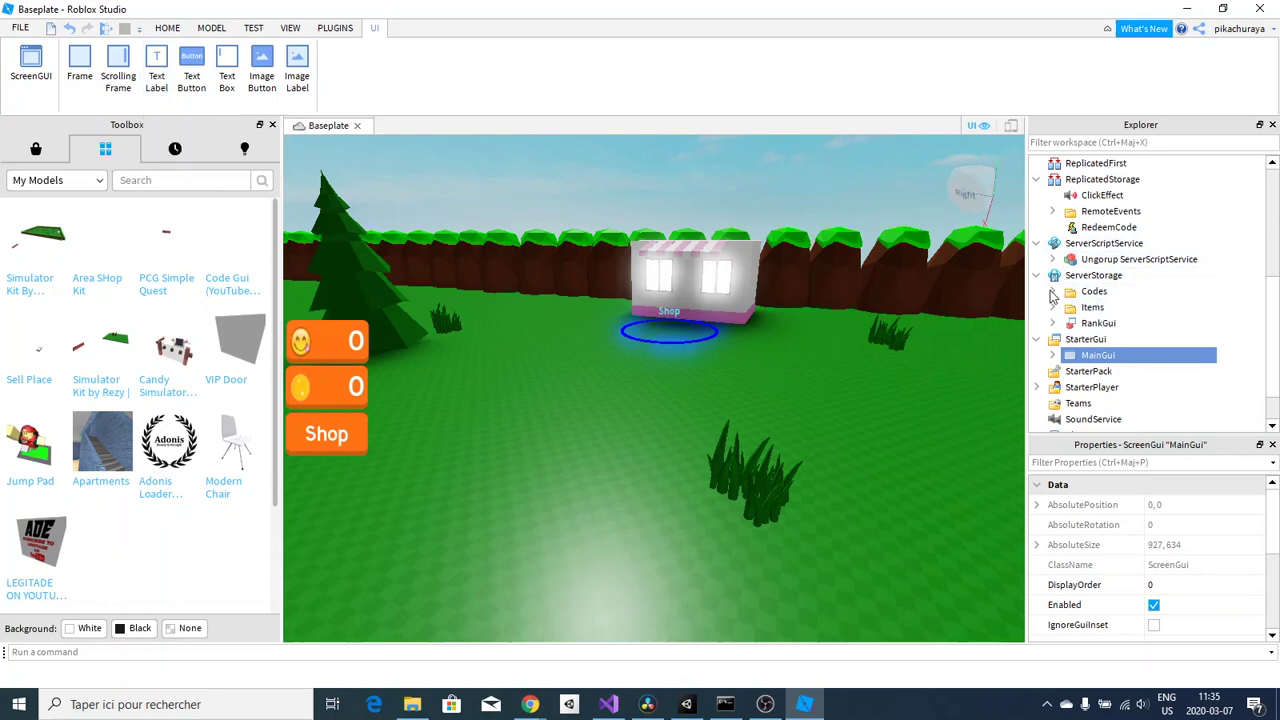
# - Look through the Items folder in ServerStorage and examine the contents of Emoji 1, including its Handle
pyautogui.click(1092, 276)
pyautogui.click(1090, 308)
pyautogui.click(1053, 308)
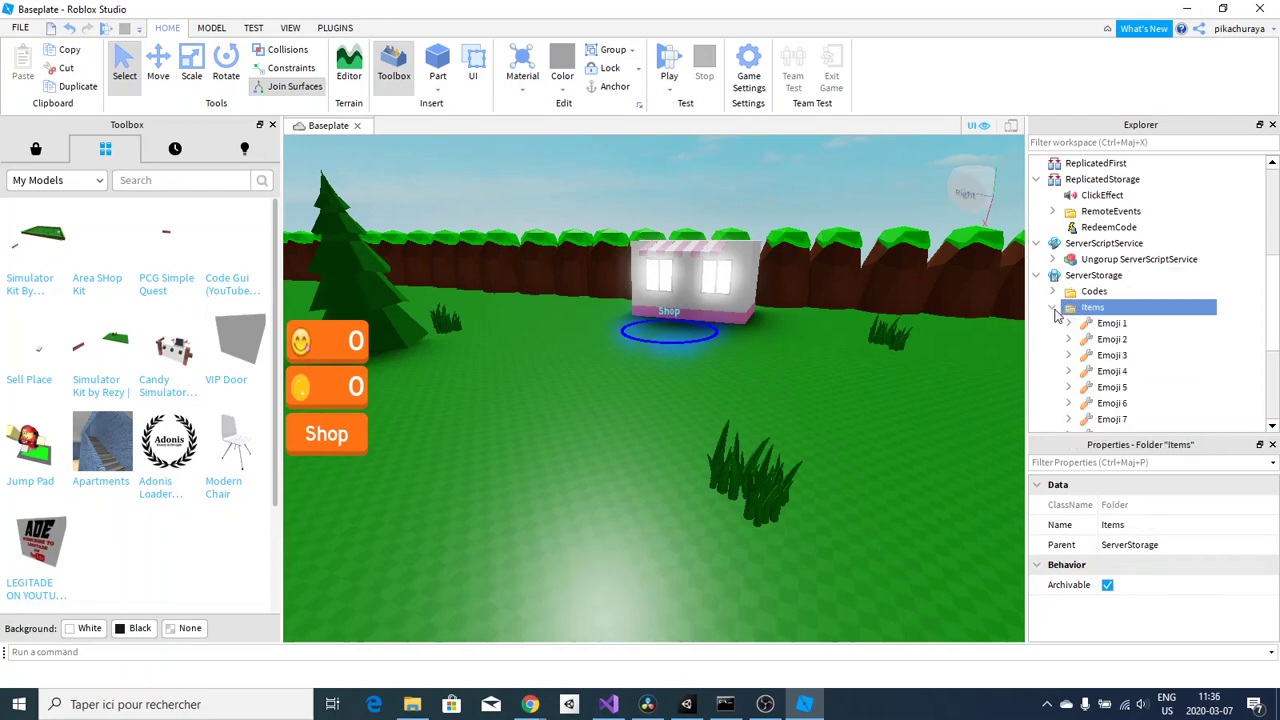
pyautogui.scroll(-4, 1113, 312)
pyautogui.scroll(3, 1113, 312)
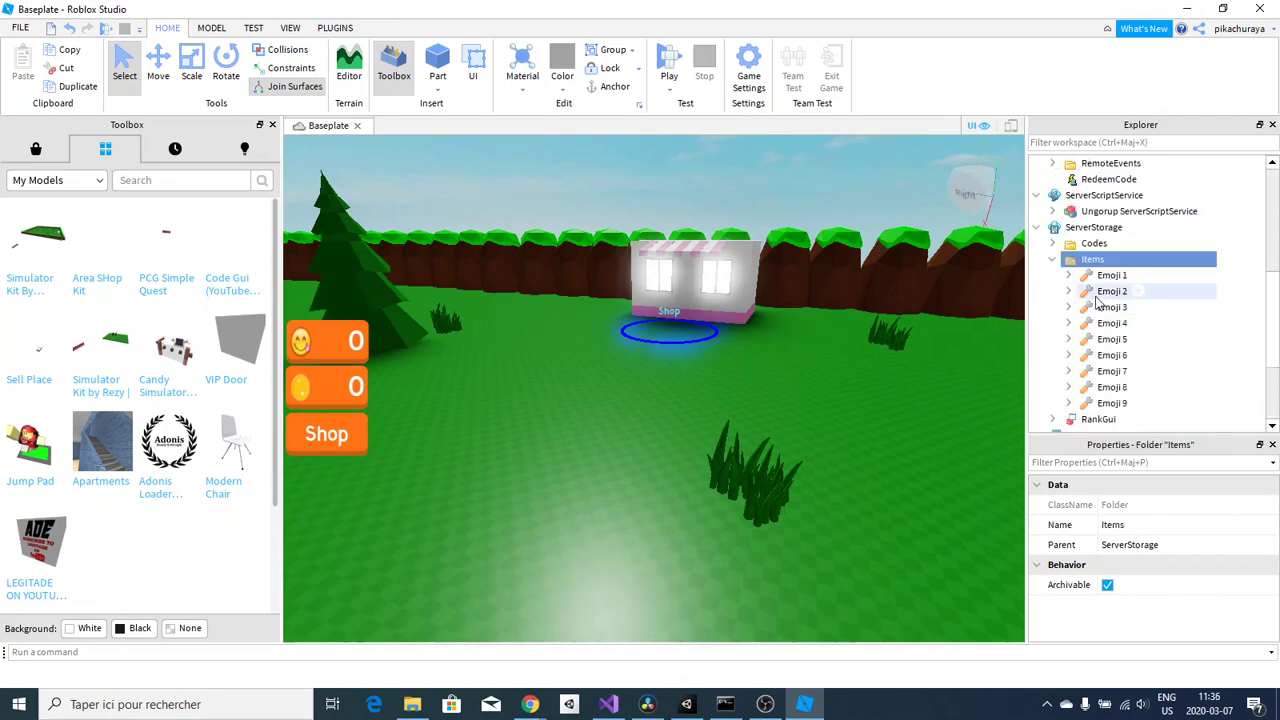
pyautogui.click(1068, 275)
pyautogui.click(1150, 339)
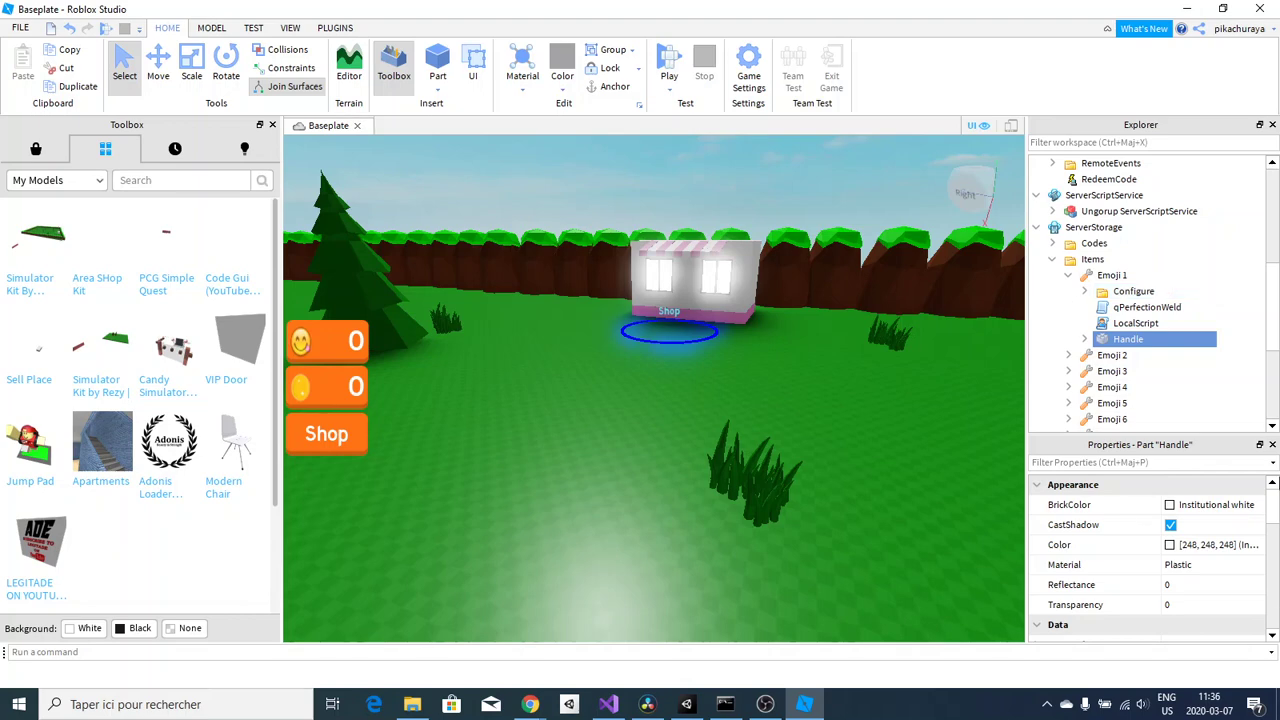
# - Set the Coins value in Emoji 1's Configure folder to 20
pyautogui.click(1100, 294)
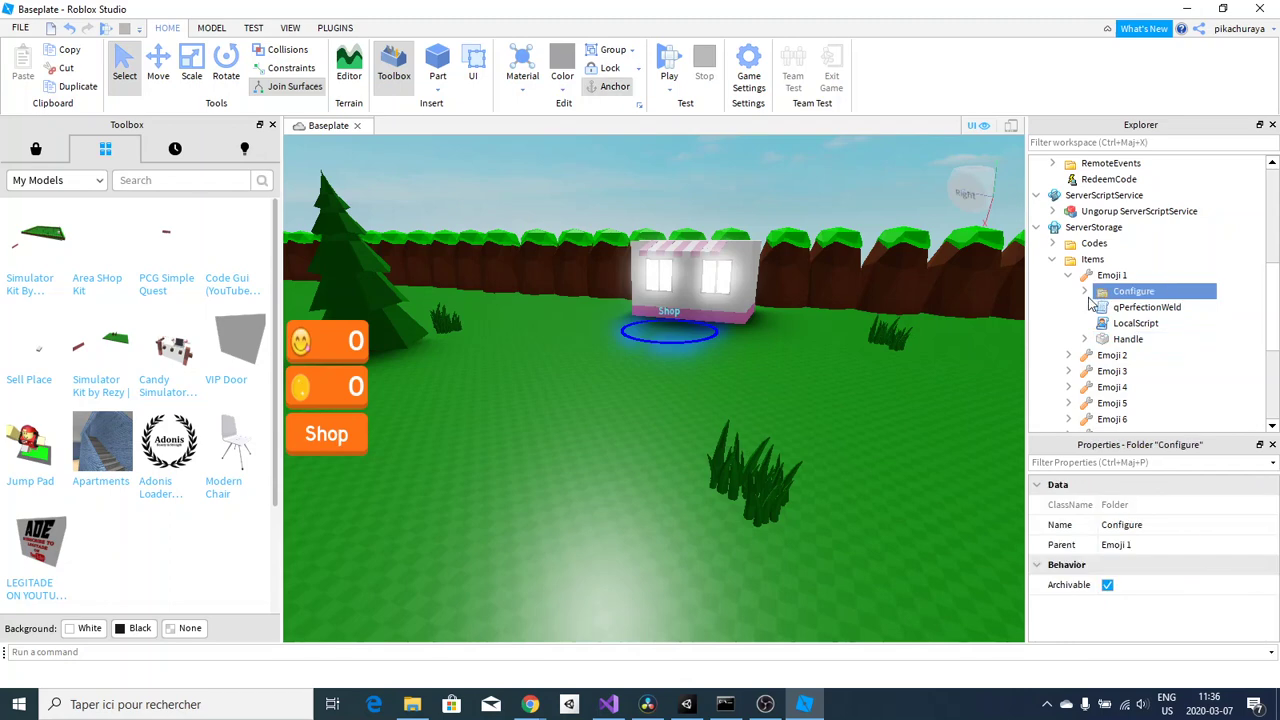
pyautogui.click(1085, 291)
pyautogui.click(1131, 309)
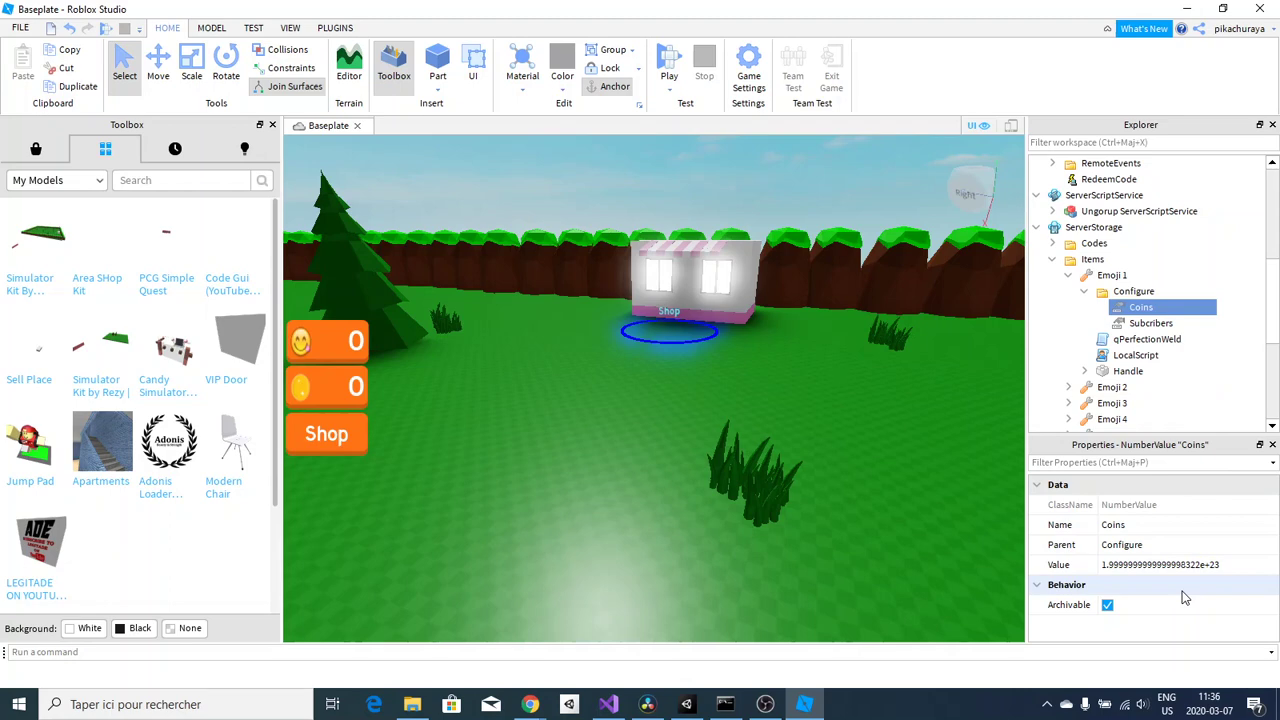
pyautogui.click(1200, 565)
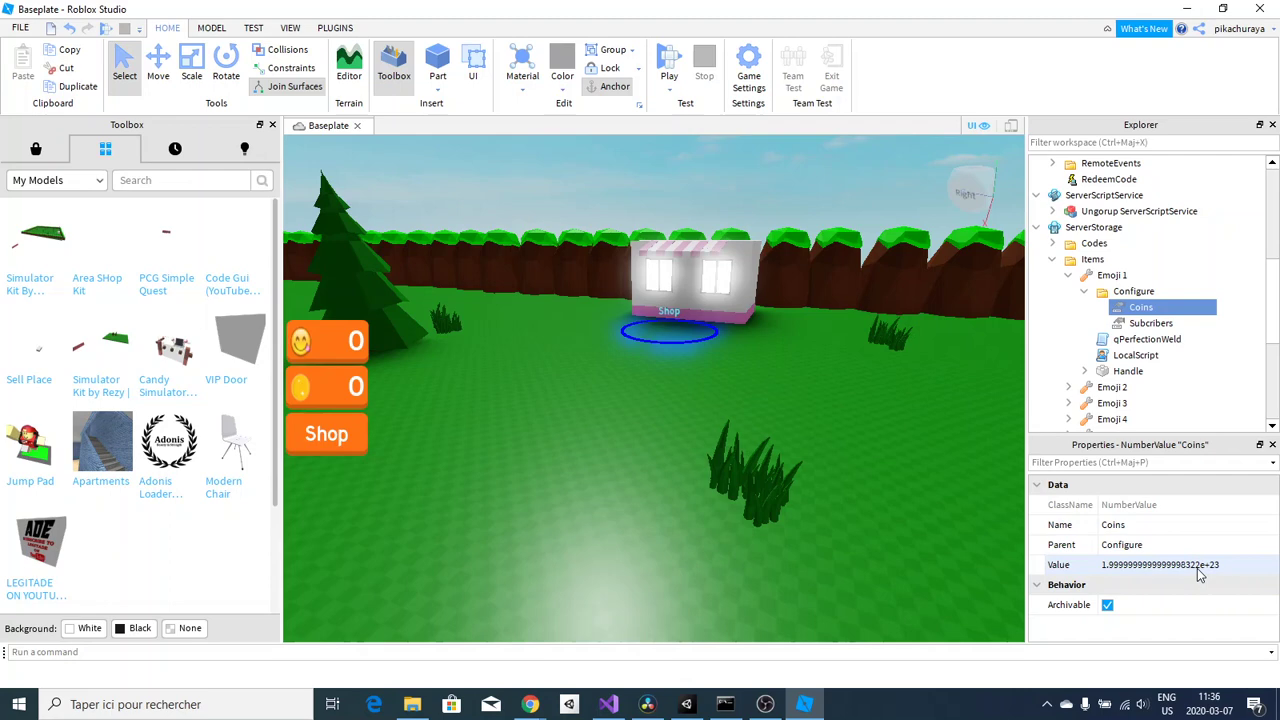
pyautogui.click(1200, 565)
pyautogui.press('BackSpace')
pyautogui.press('Return')
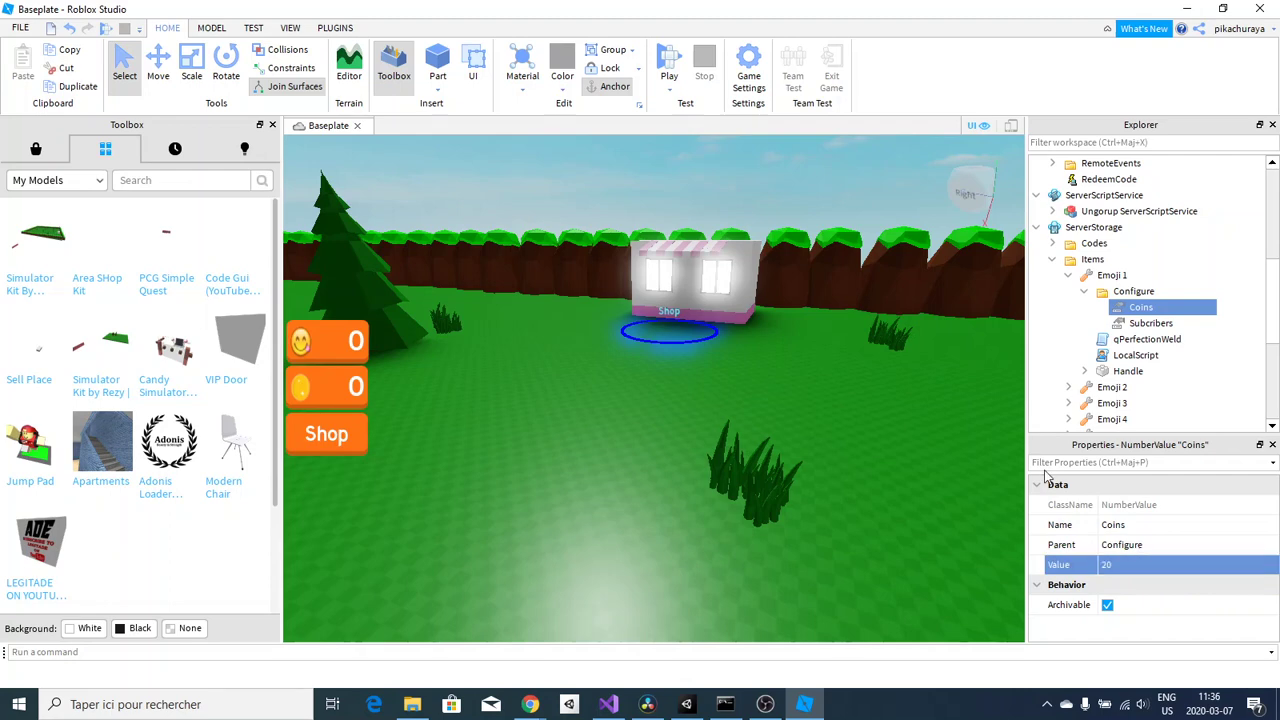
pyautogui.scroll(3, 823, 255)
pyautogui.moveTo(823, 255); pyautogui.dragTo(823, 258, button='right')
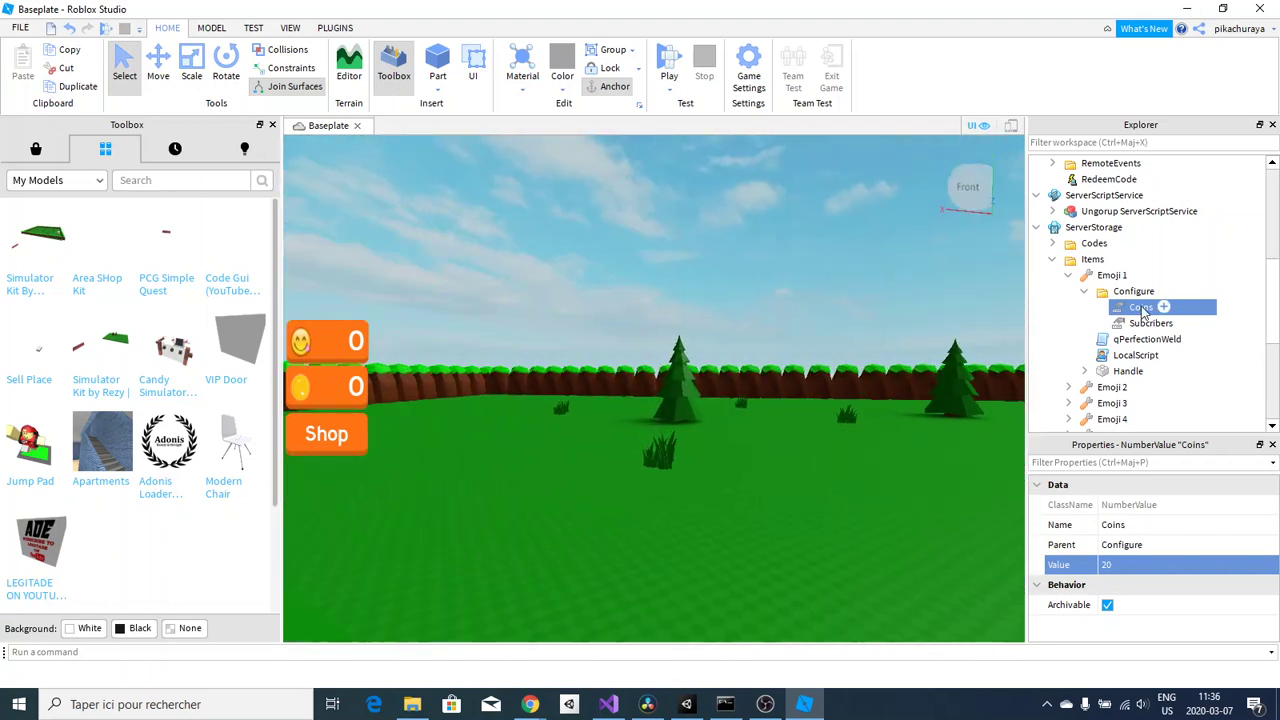
# - Collapse the Items folder and look through text labels 1 to 4 of RankGui in ServerStorage
pyautogui.click(1084, 291)
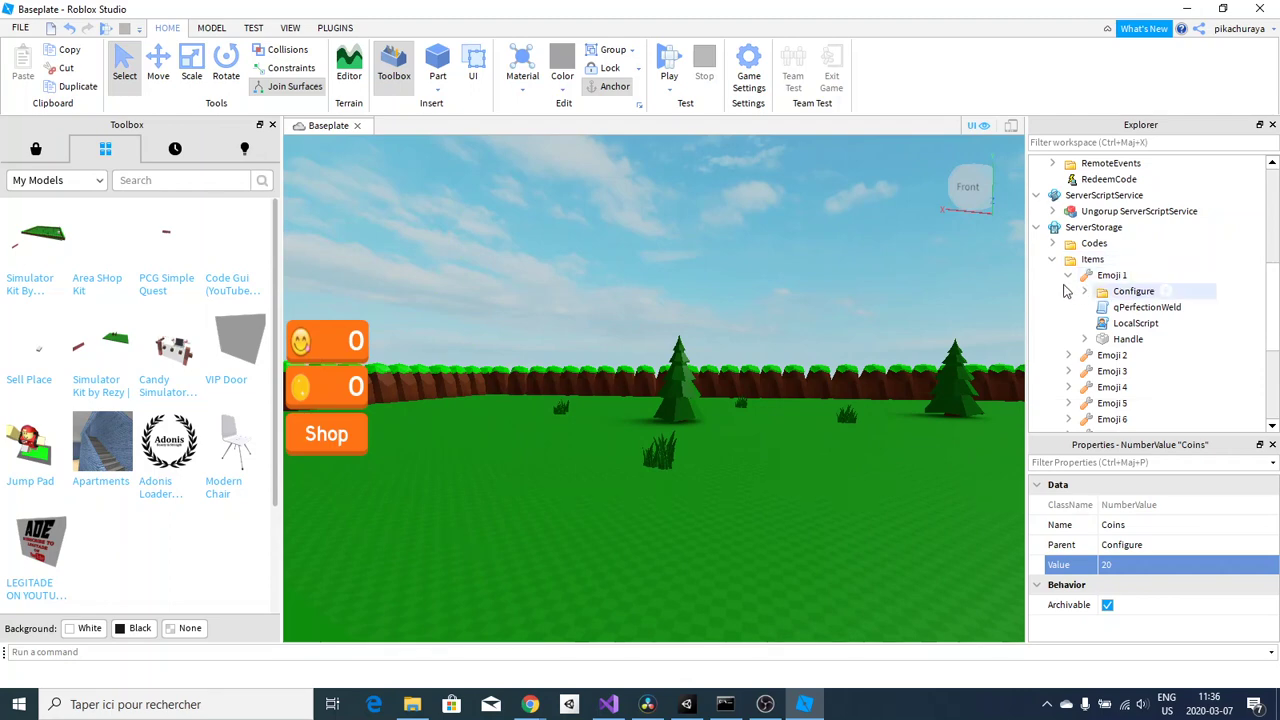
pyautogui.click(1068, 275)
pyautogui.click(1052, 260)
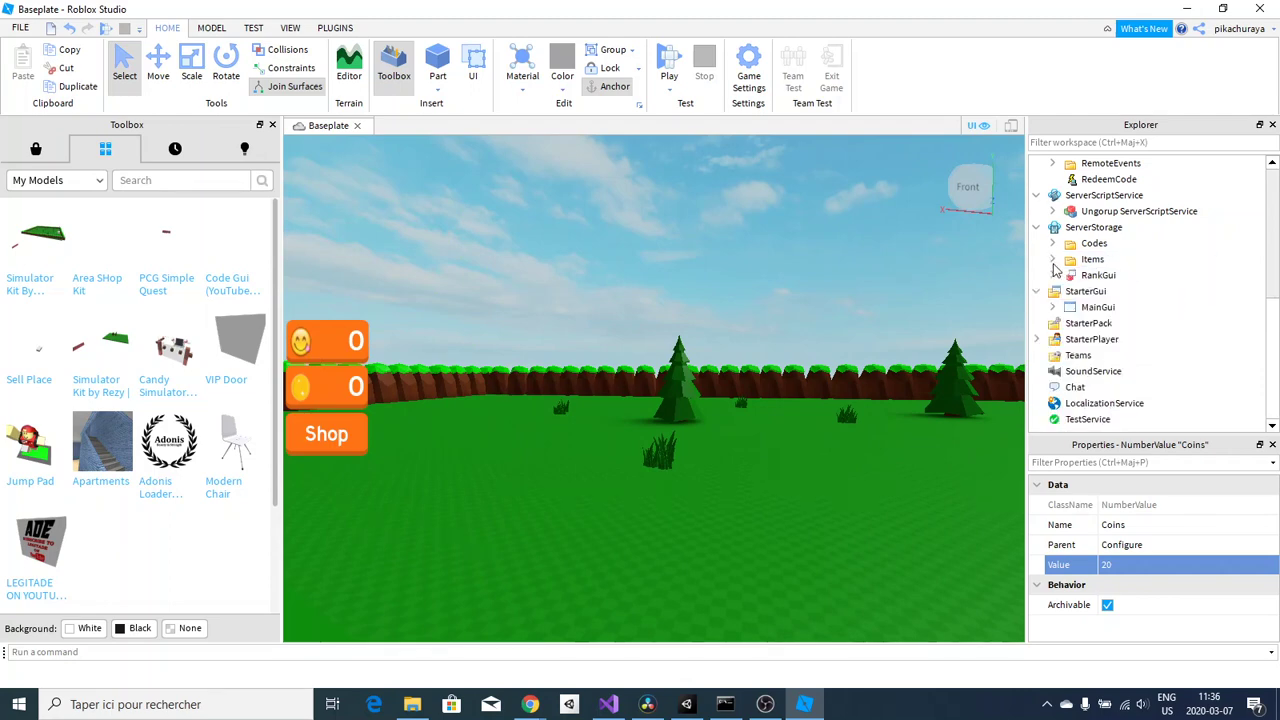
pyautogui.click(1054, 276)
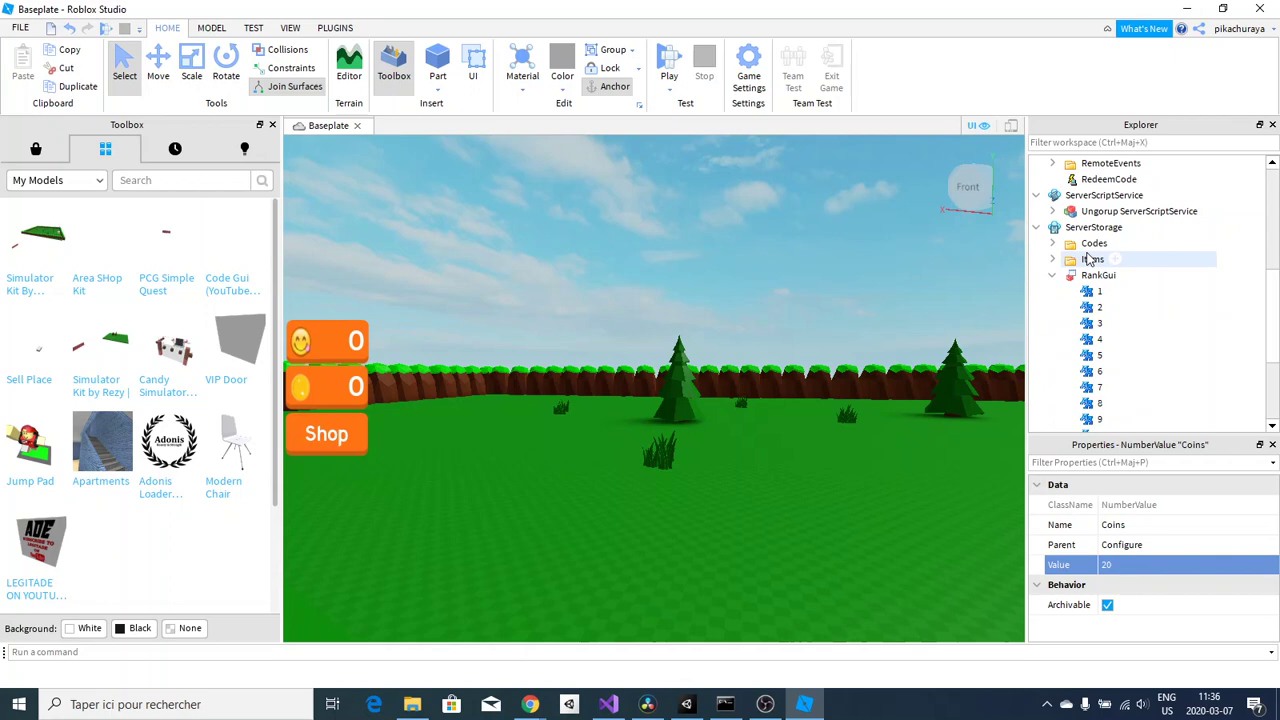
pyautogui.click(1095, 291)
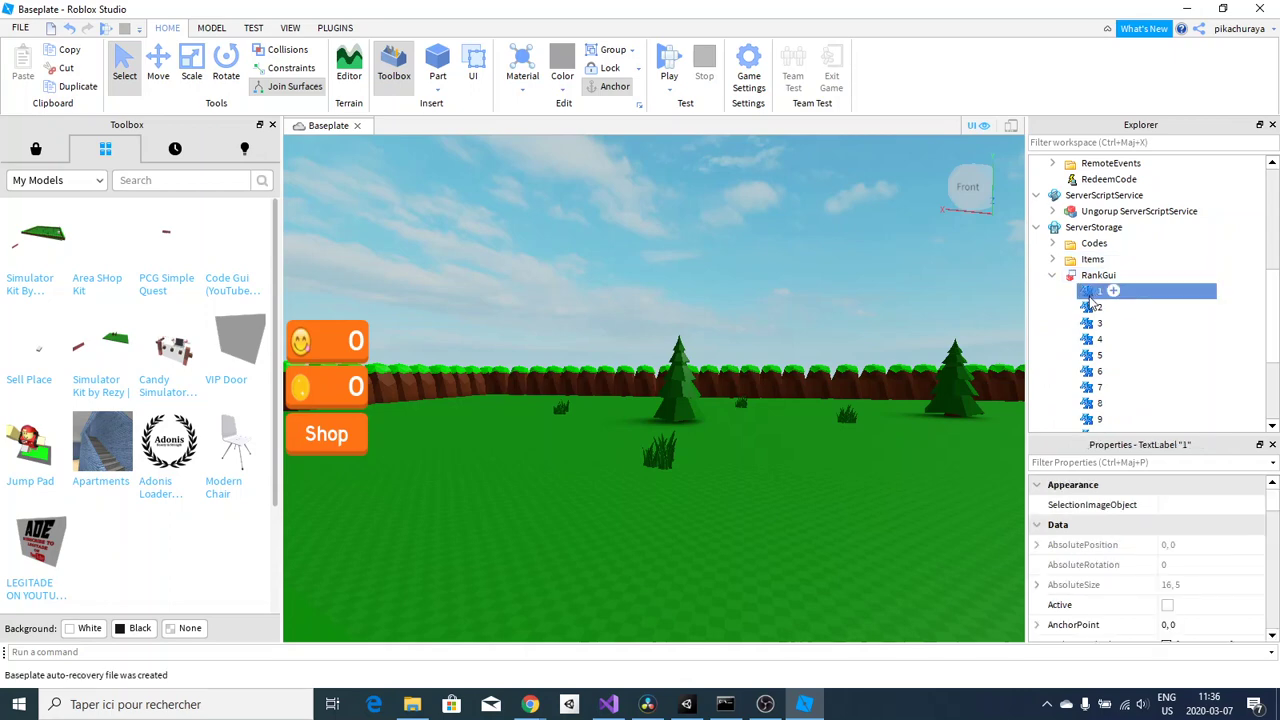
pyautogui.click(1092, 307)
pyautogui.click(1092, 323)
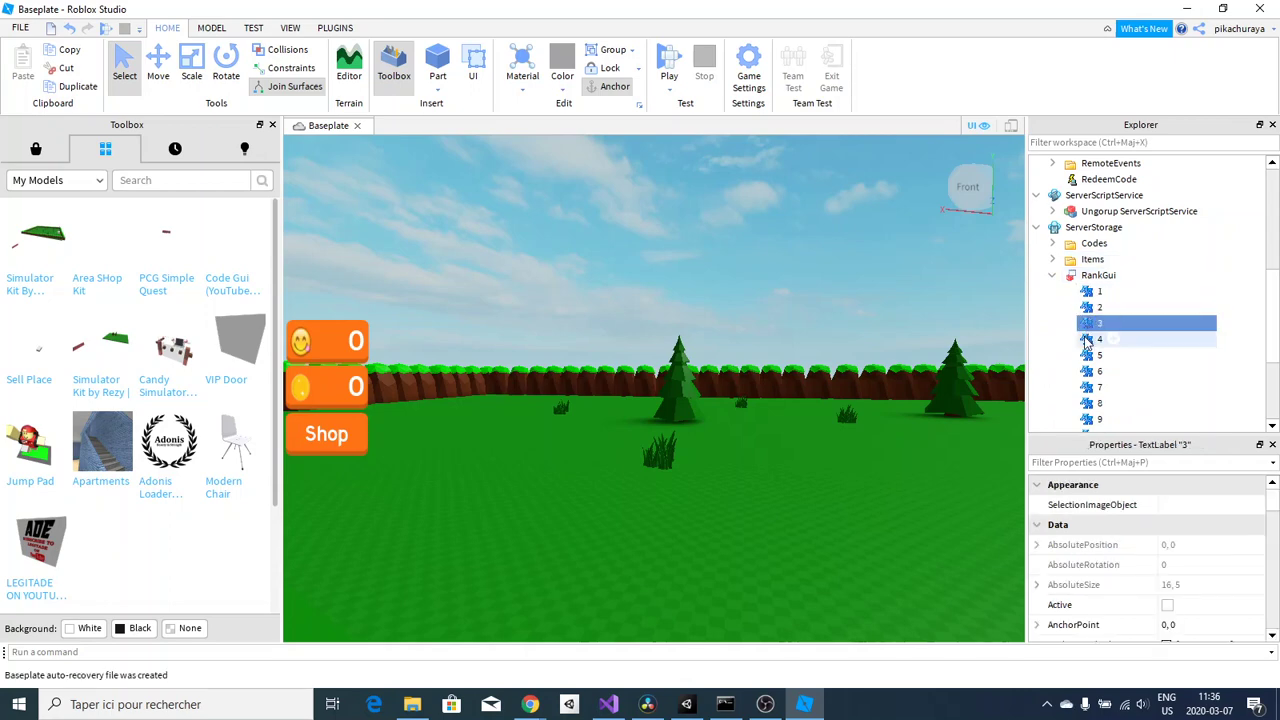
pyautogui.click(1090, 339)
# - Ungroup the Ungorup ServerScriptService model and check the scripts LeaderboardHandler, Main, RankScript and TwitterCodes
pyautogui.scroll(3, 1085, 290)
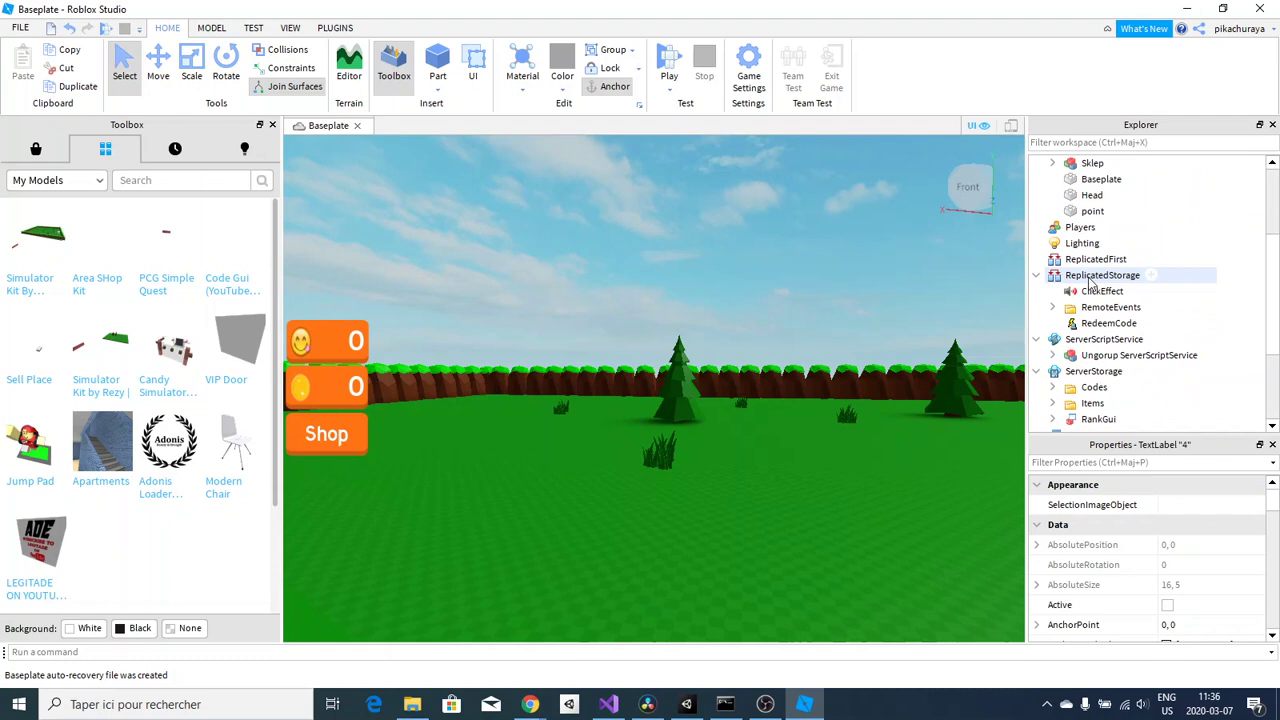
pyautogui.click(1100, 355)
pyautogui.rightClick(1100, 355)
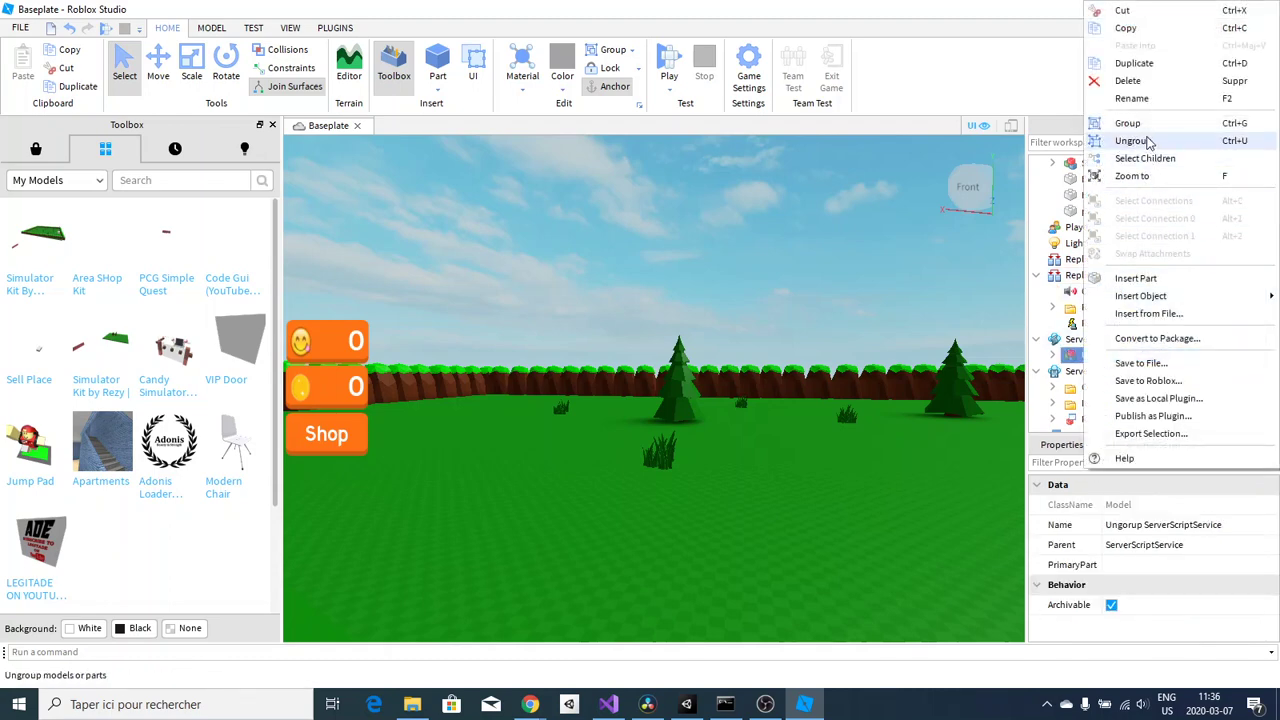
pyautogui.click(1148, 142)
pyautogui.click(1078, 358)
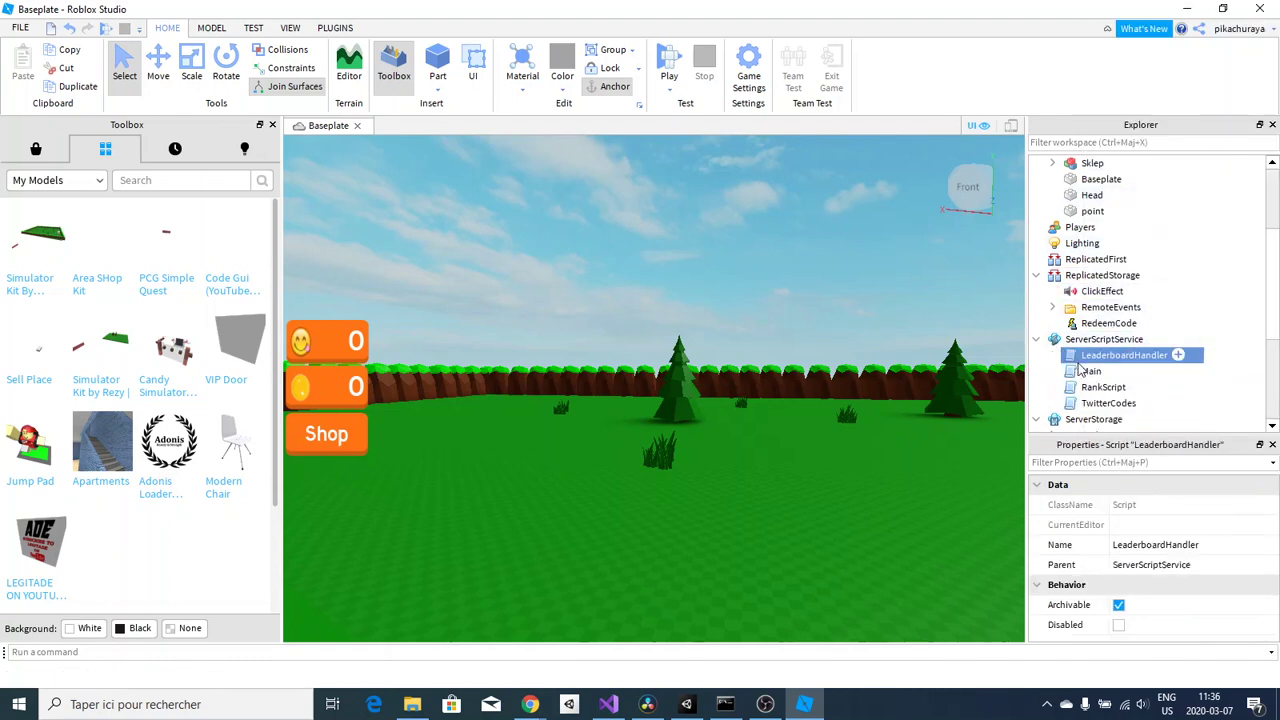
pyautogui.click(1076, 371)
pyautogui.click(1072, 387)
pyautogui.click(1075, 403)
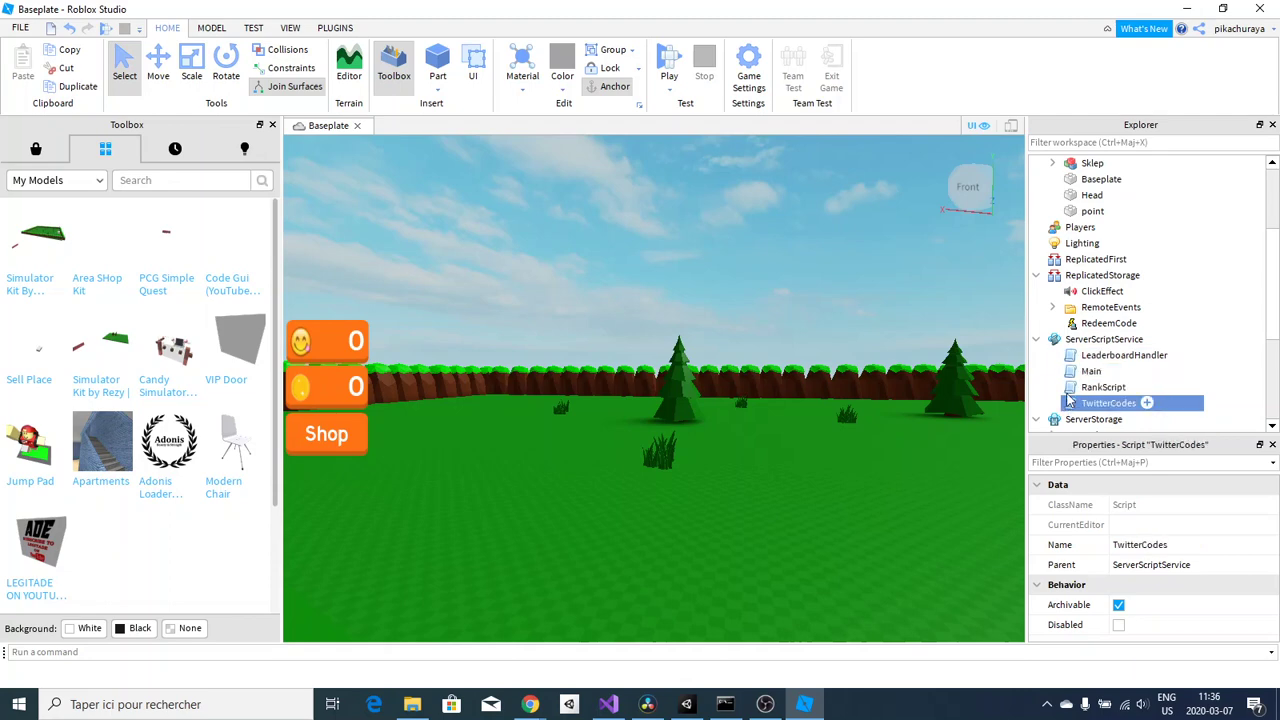
# - Expand MainGui in StarterGui and open its LocalScript for editing
pyautogui.scroll(-4, 1100, 310)
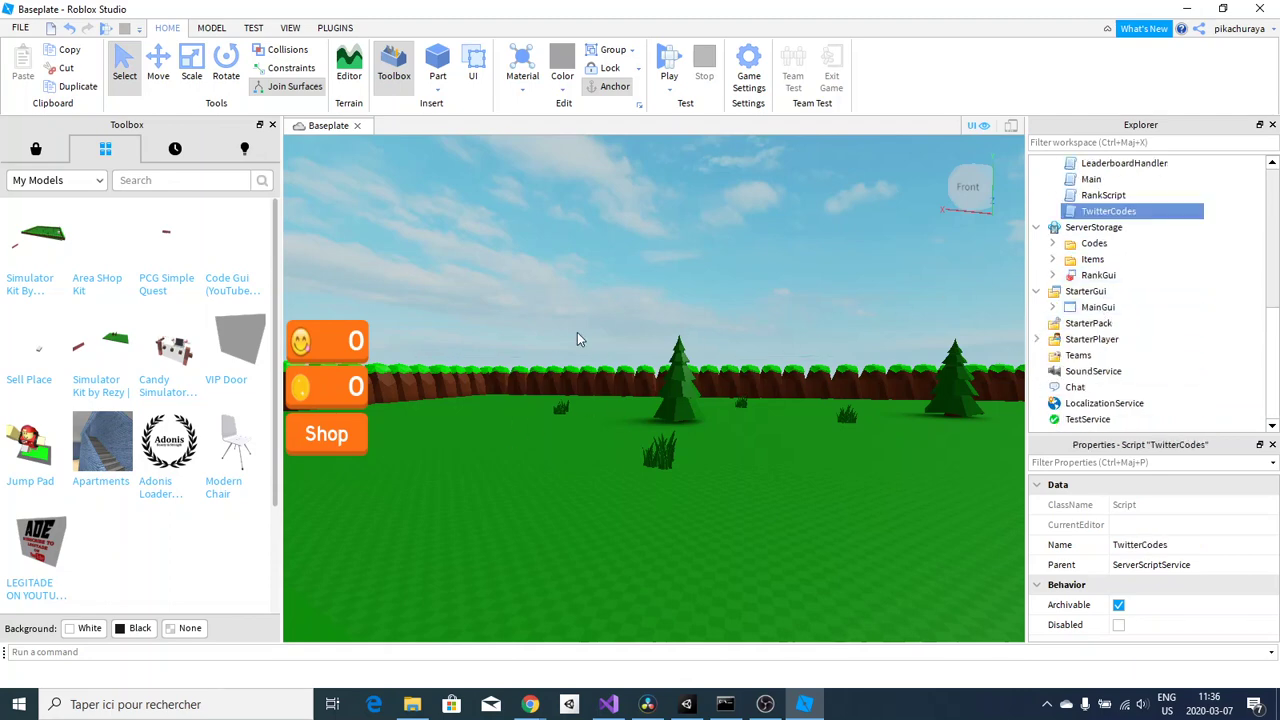
pyautogui.moveTo(736, 281); pyautogui.dragTo(722, 364, button='right')
pyautogui.scroll(2, 1085, 306)
pyautogui.scroll(-2, 1088, 312)
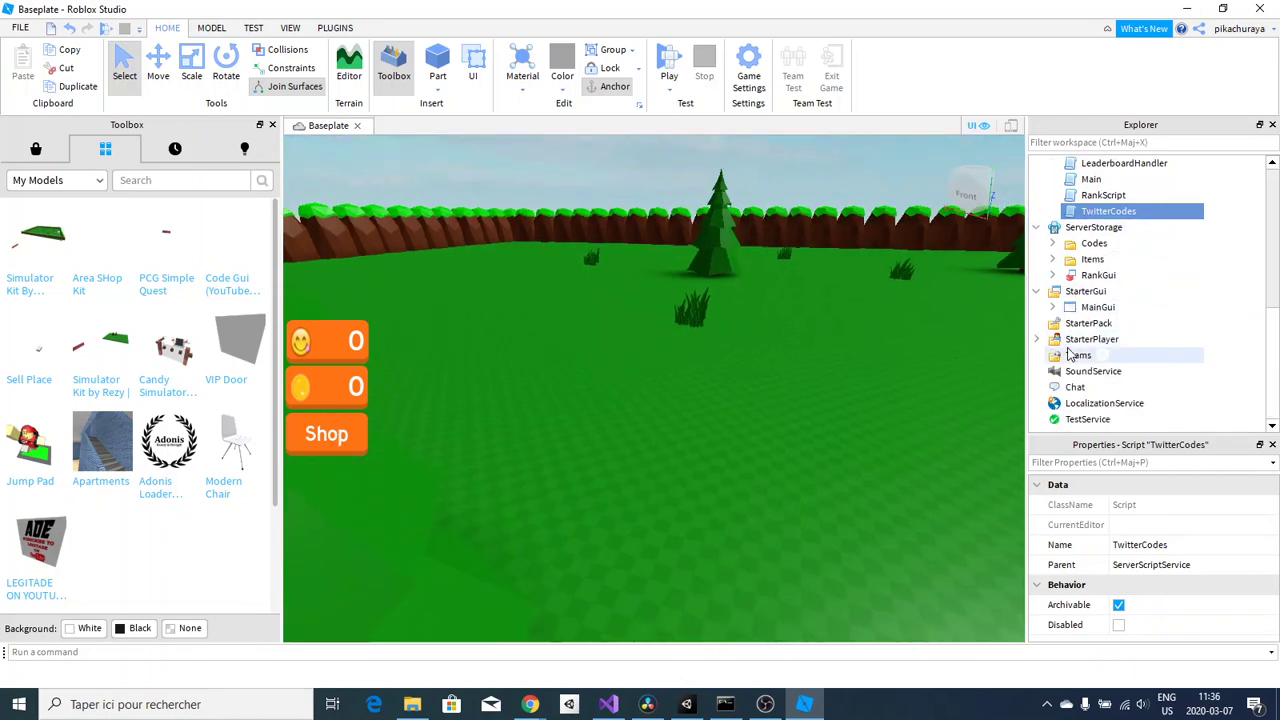
pyautogui.click(1052, 307)
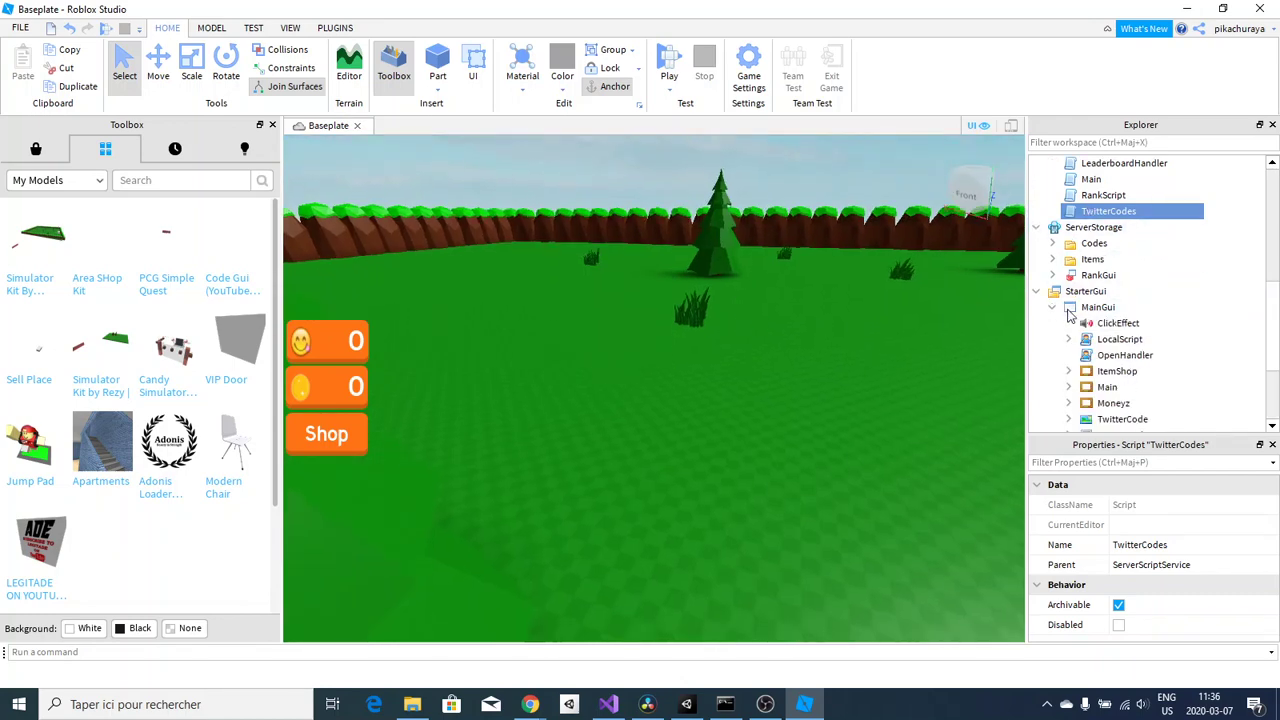
pyautogui.click(1086, 358)
pyautogui.doubleClick(1100, 339)
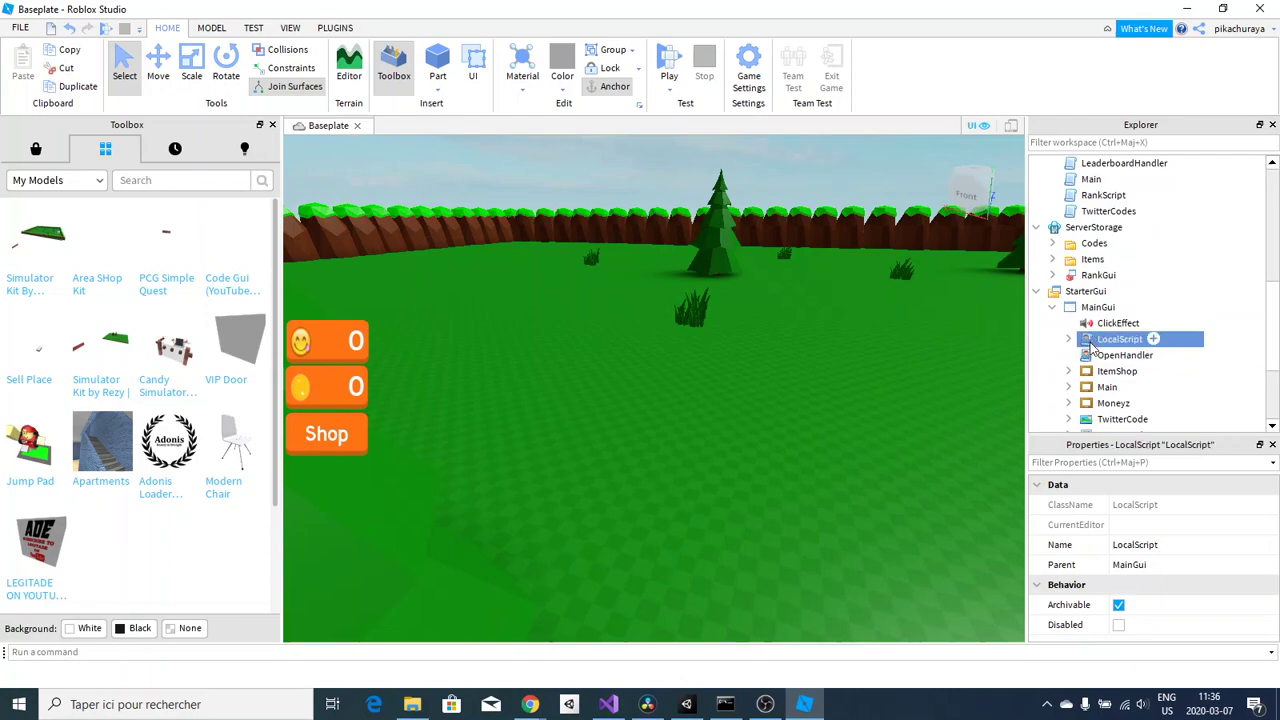
# - Examine the pop-up code in LocalScript, checking the emoji text line and the image line for the Subcribers stat
pyautogui.scroll(-3, 685, 290)
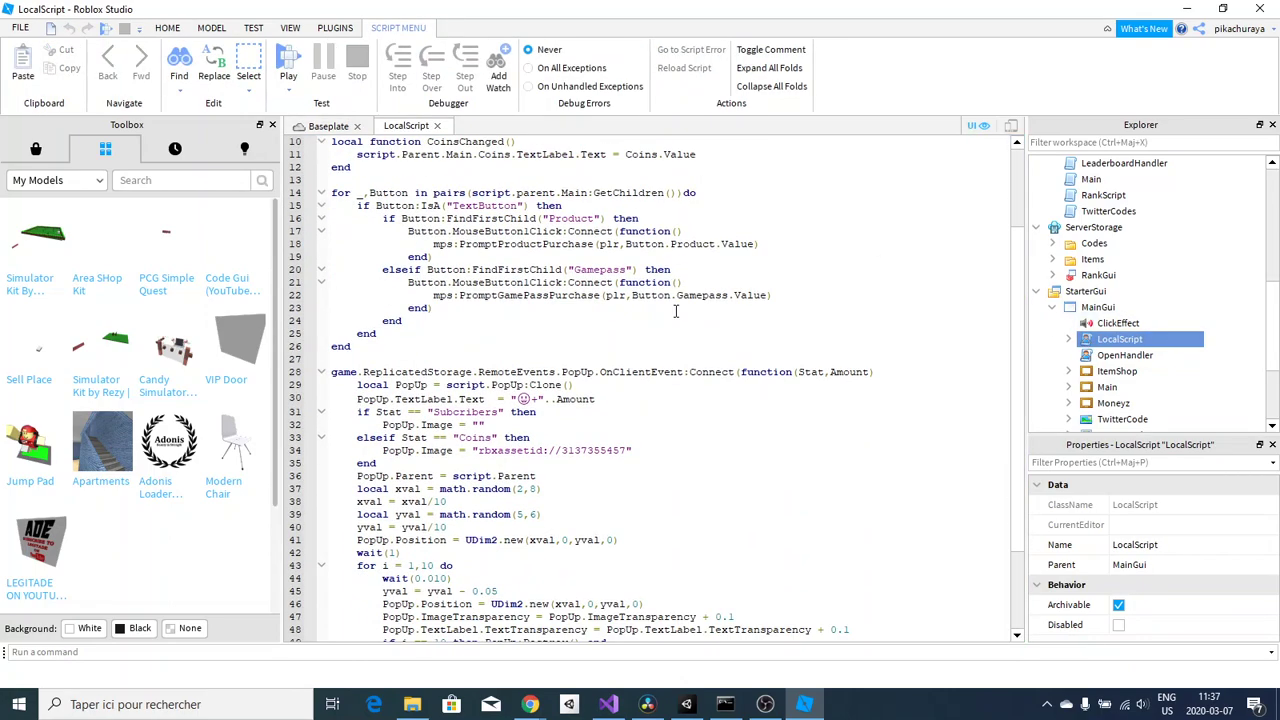
pyautogui.keyDown('ctrl'); pyautogui.scroll(3, 520, 398); pyautogui.keyUp('ctrl')
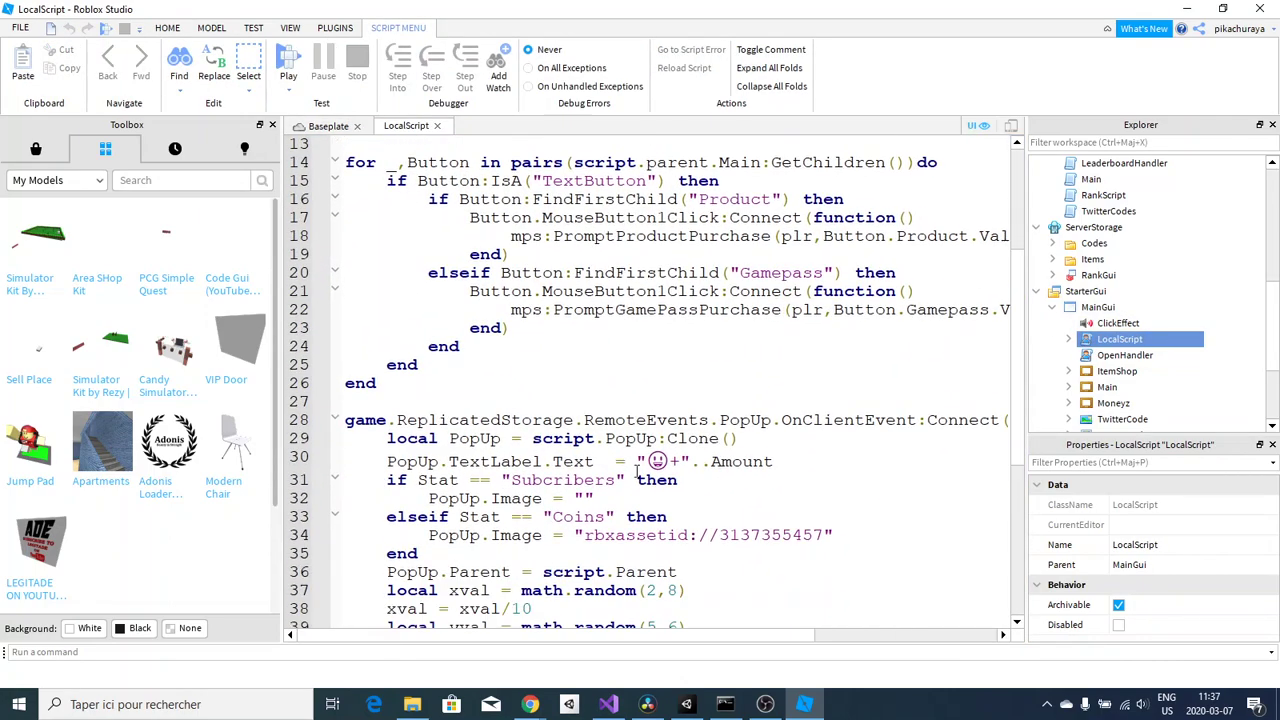
pyautogui.moveTo(664, 461); pyautogui.dragTo(655, 455)
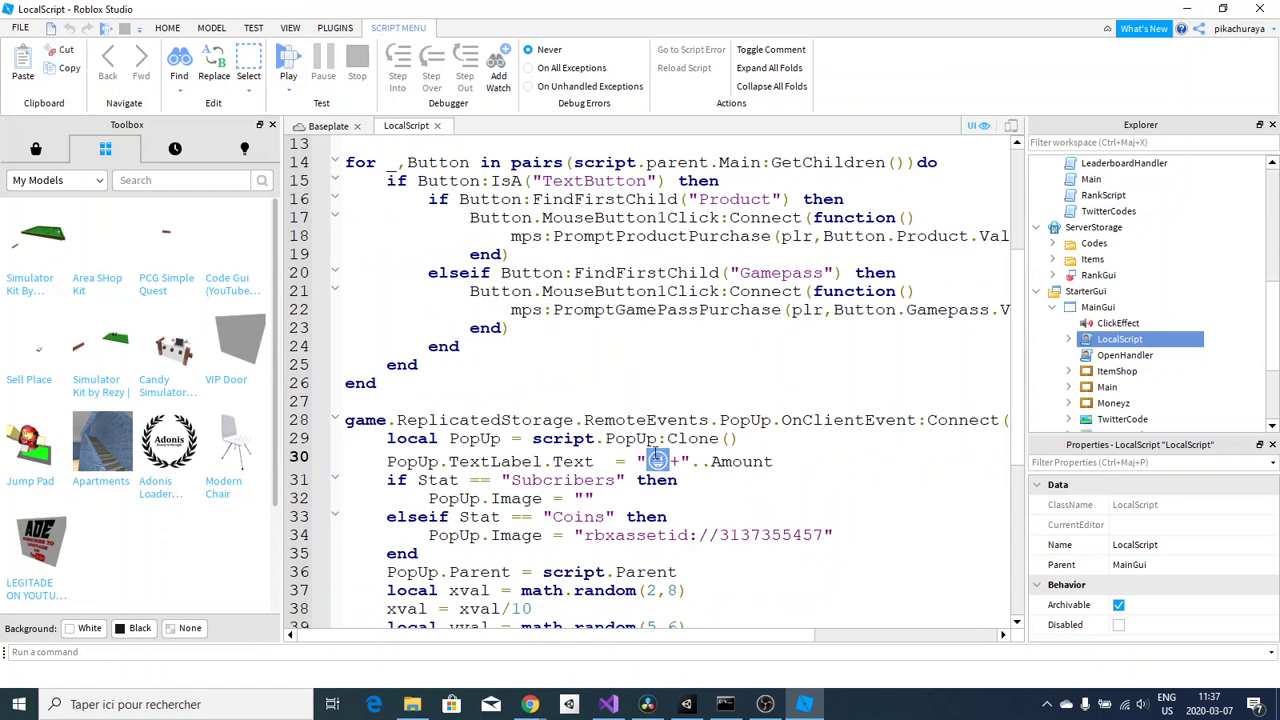
pyautogui.click(655, 453)
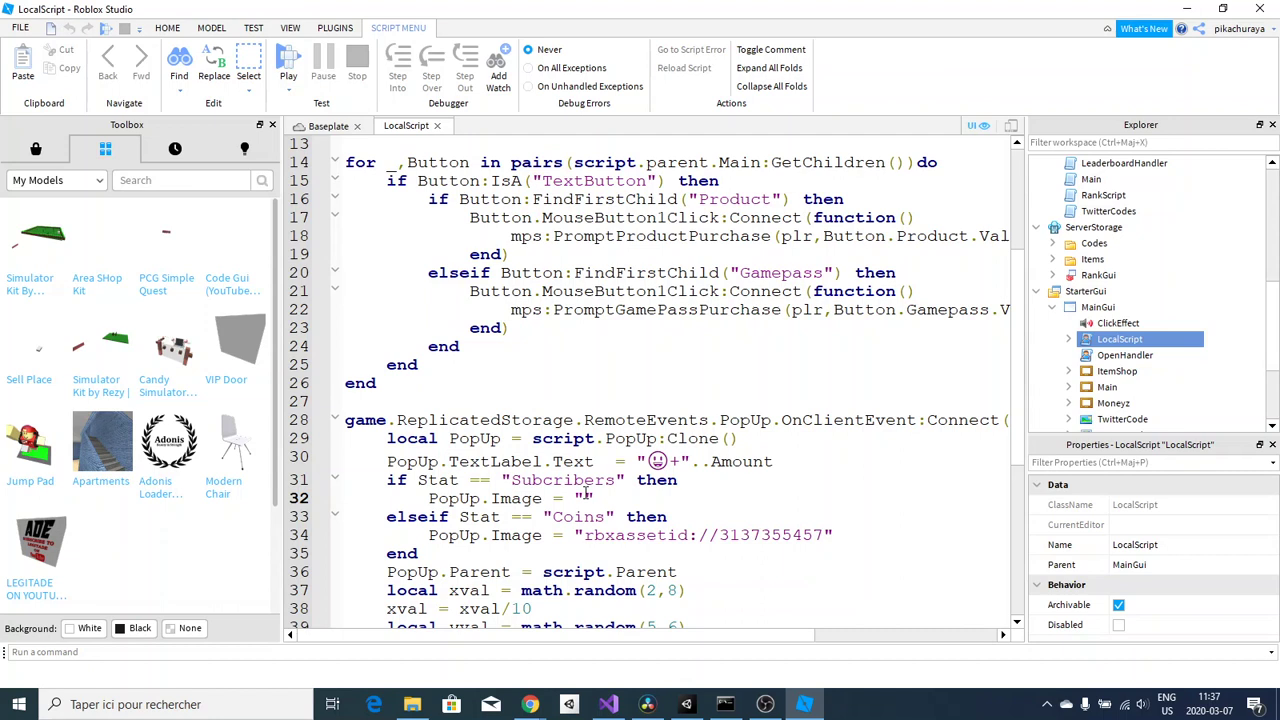
pyautogui.moveTo(432, 497); pyautogui.dragTo(590, 497)
pyautogui.click(580, 497)
# - Return to the Baseplate 3D view and collapse MainGui in StarterGui
pyautogui.click(321, 131)
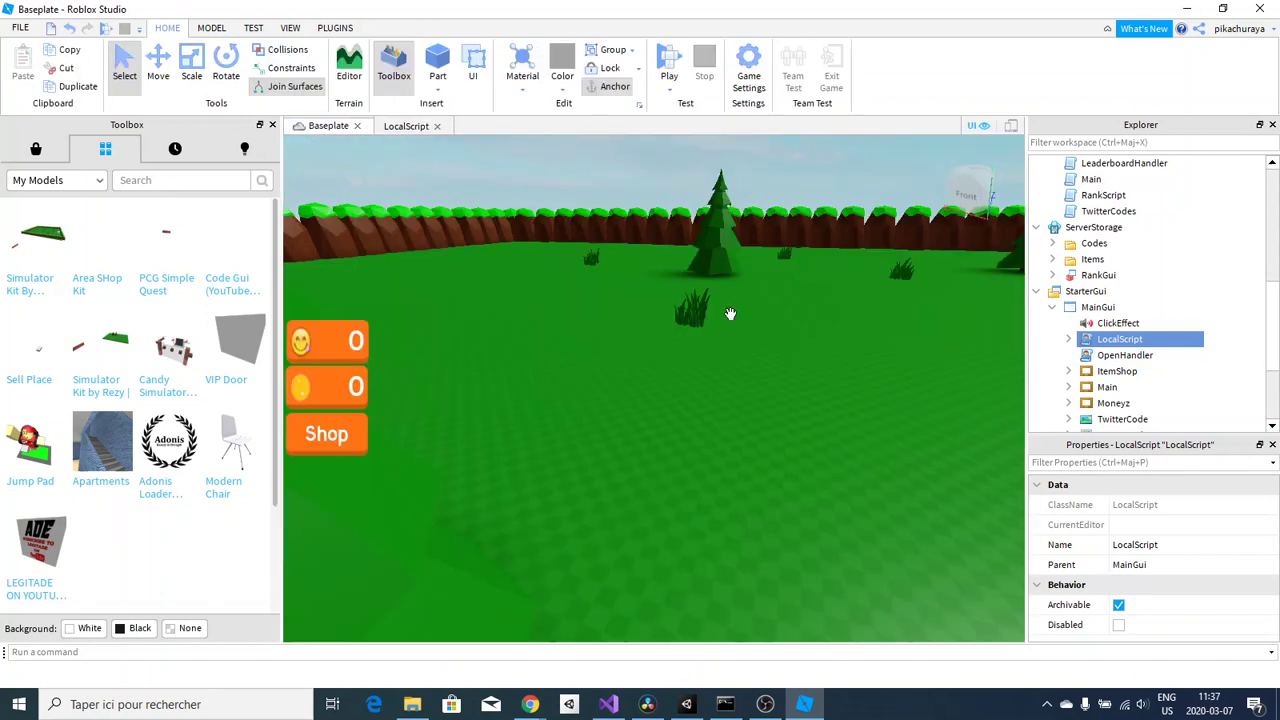
pyautogui.moveTo(780, 336); pyautogui.dragTo(895, 304, button='right')
pyautogui.scroll(-1, 1175, 315)
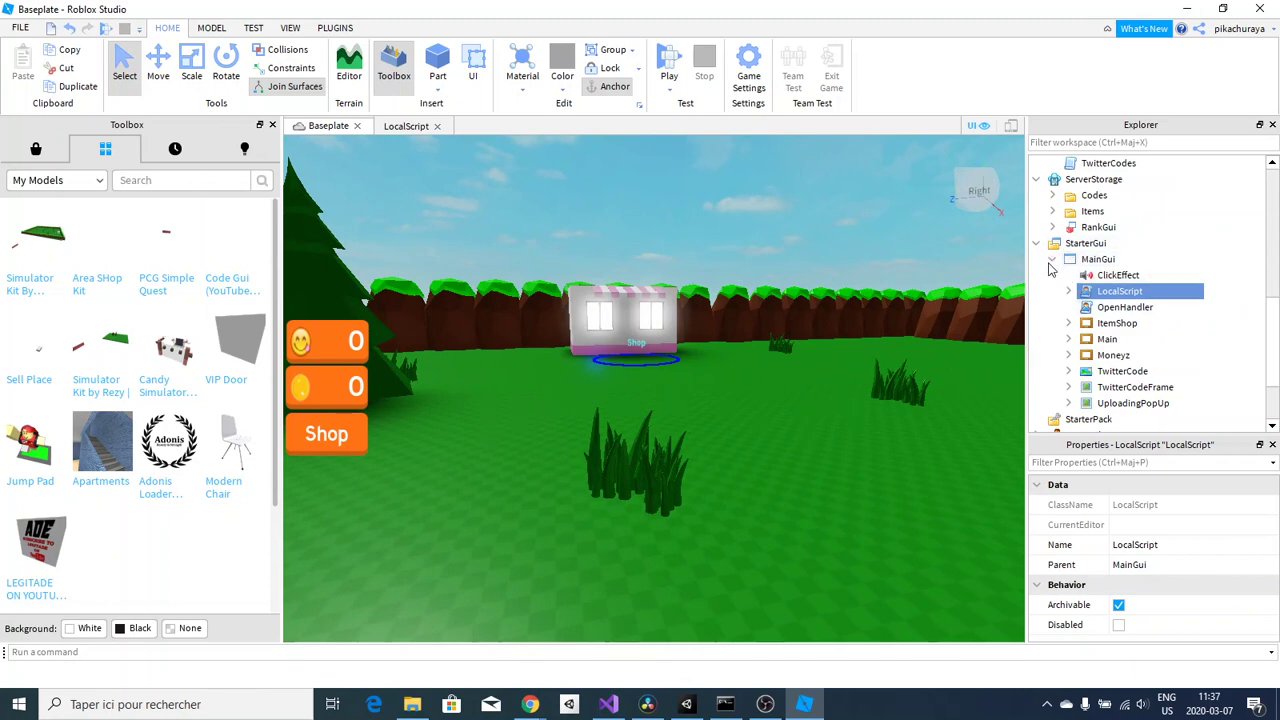
pyautogui.click(1052, 259)
pyautogui.scroll(5, 1048, 250)
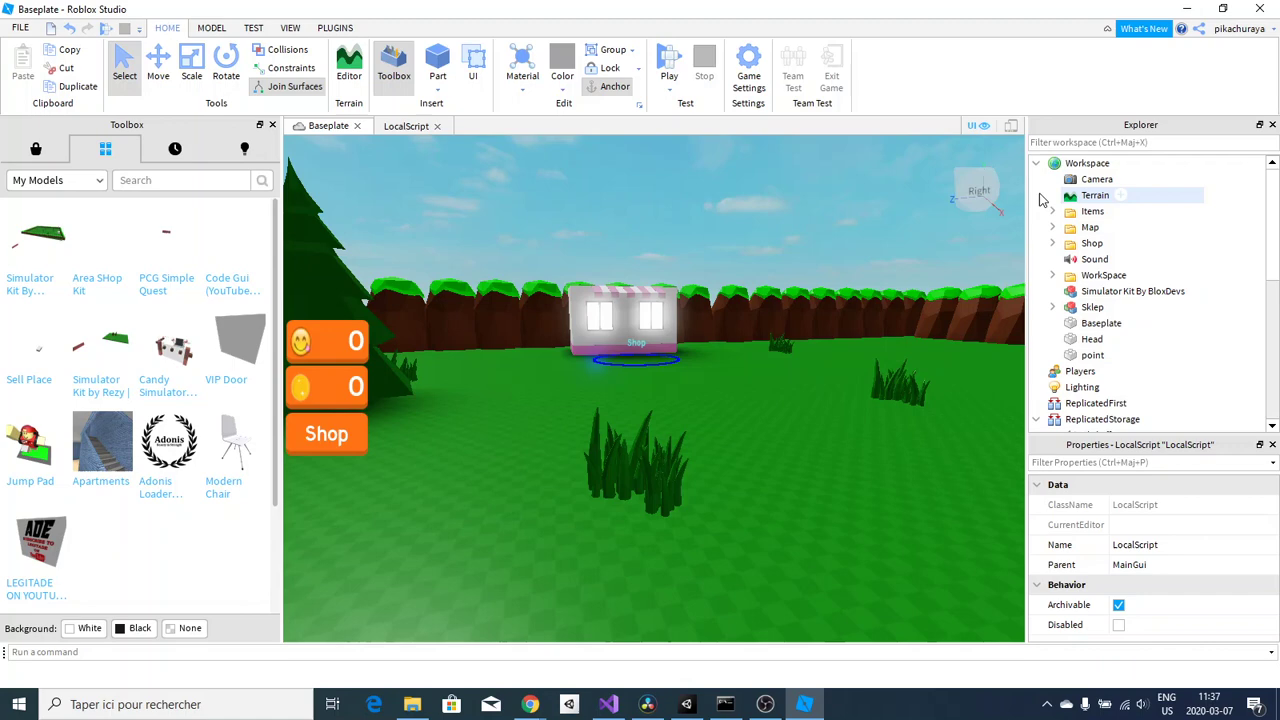
pyautogui.moveTo(763, 271); pyautogui.dragTo(758, 272, button='right')
pyautogui.scroll(-3, 758, 274)
pyautogui.scroll(3, 760, 273)
pyautogui.scroll(-3, 758, 272)
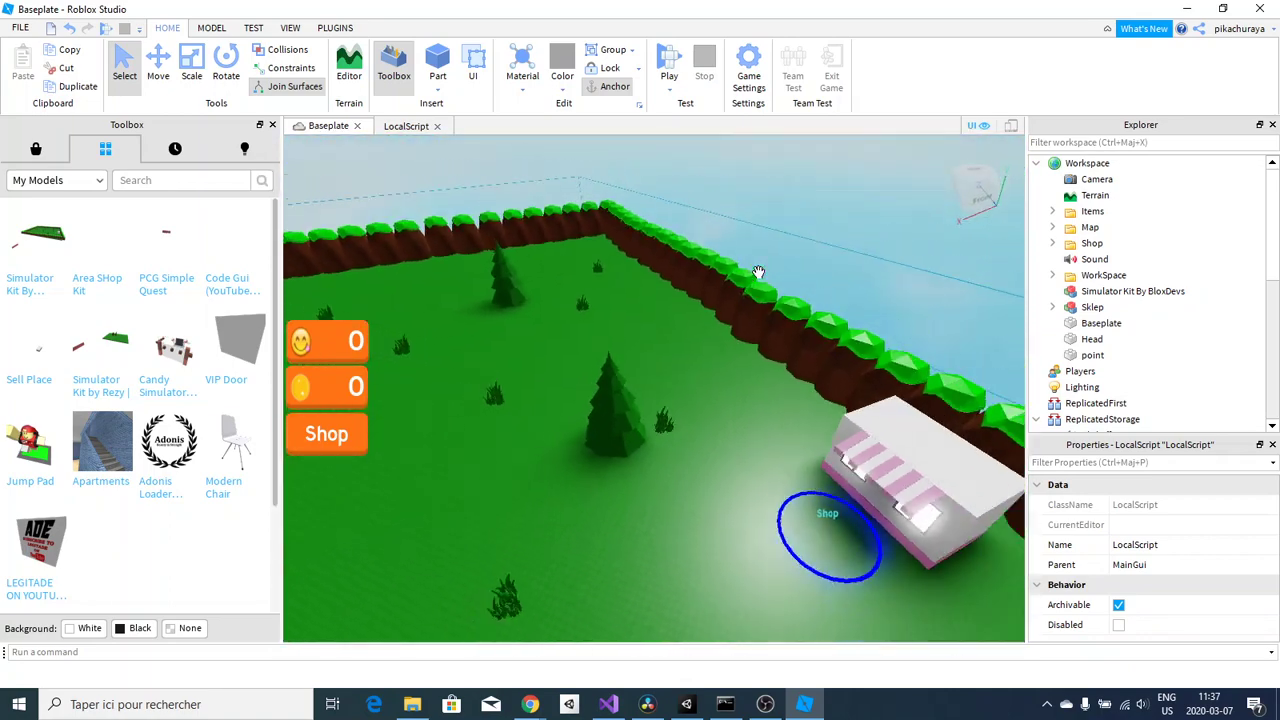
pyautogui.scroll(-2, 759, 278)
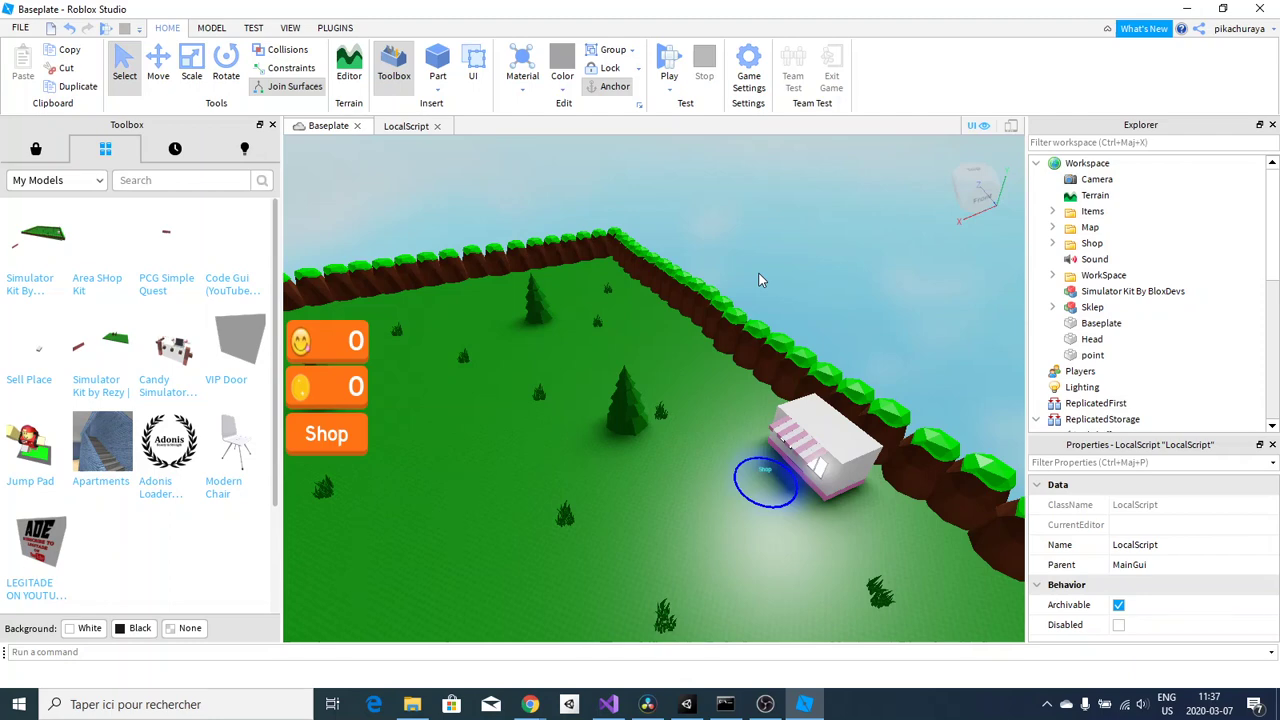
pyautogui.scroll(5, 761, 281)
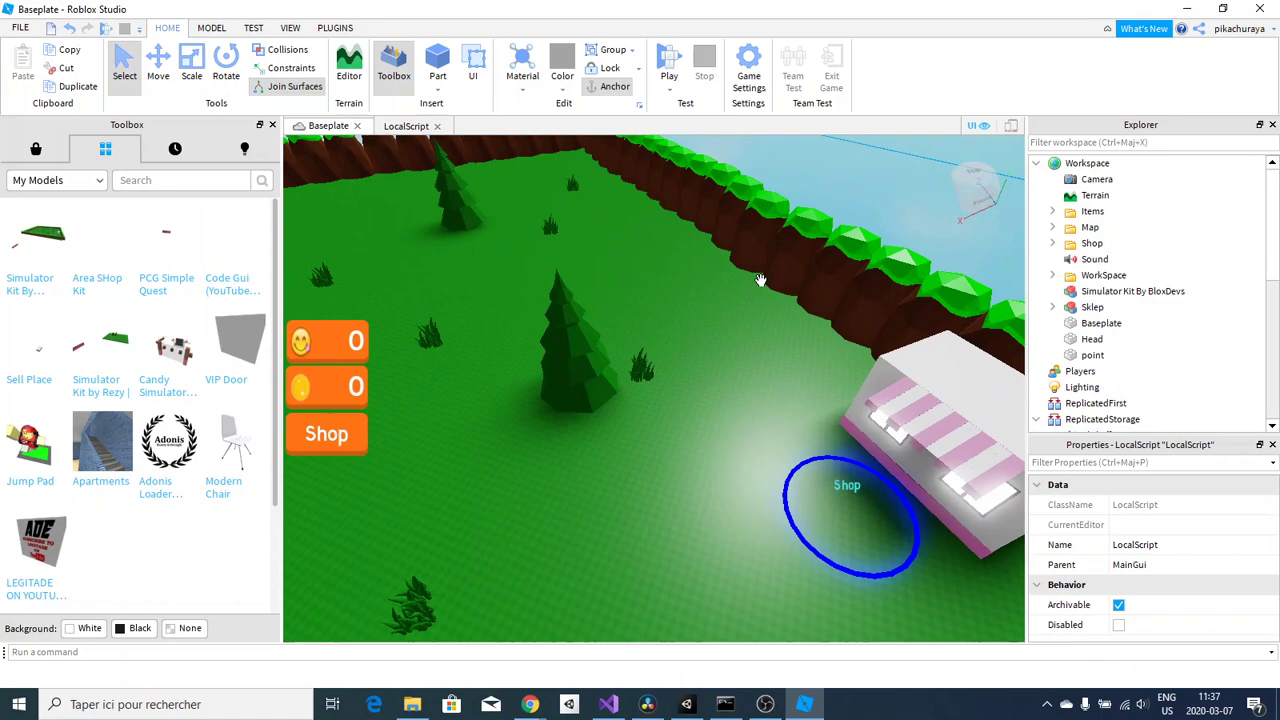